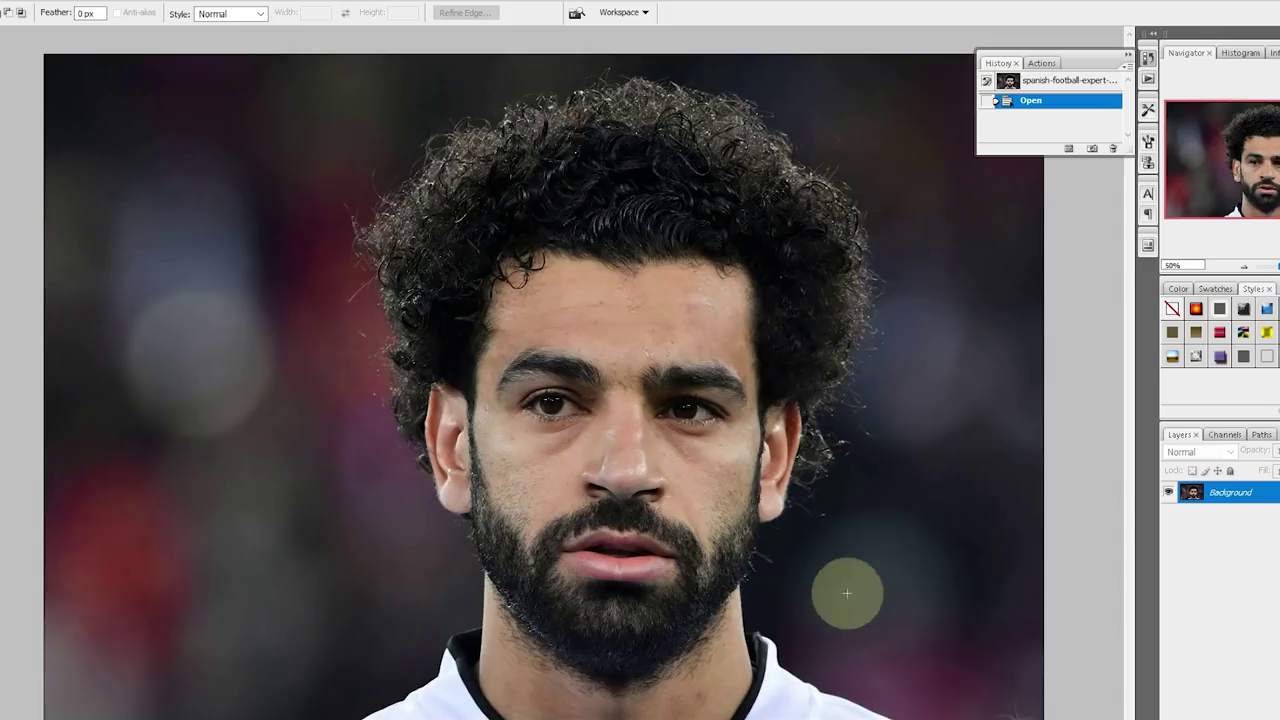
- Fit the whole portrait in the window
right_click(583, 293)
click(12, 140)
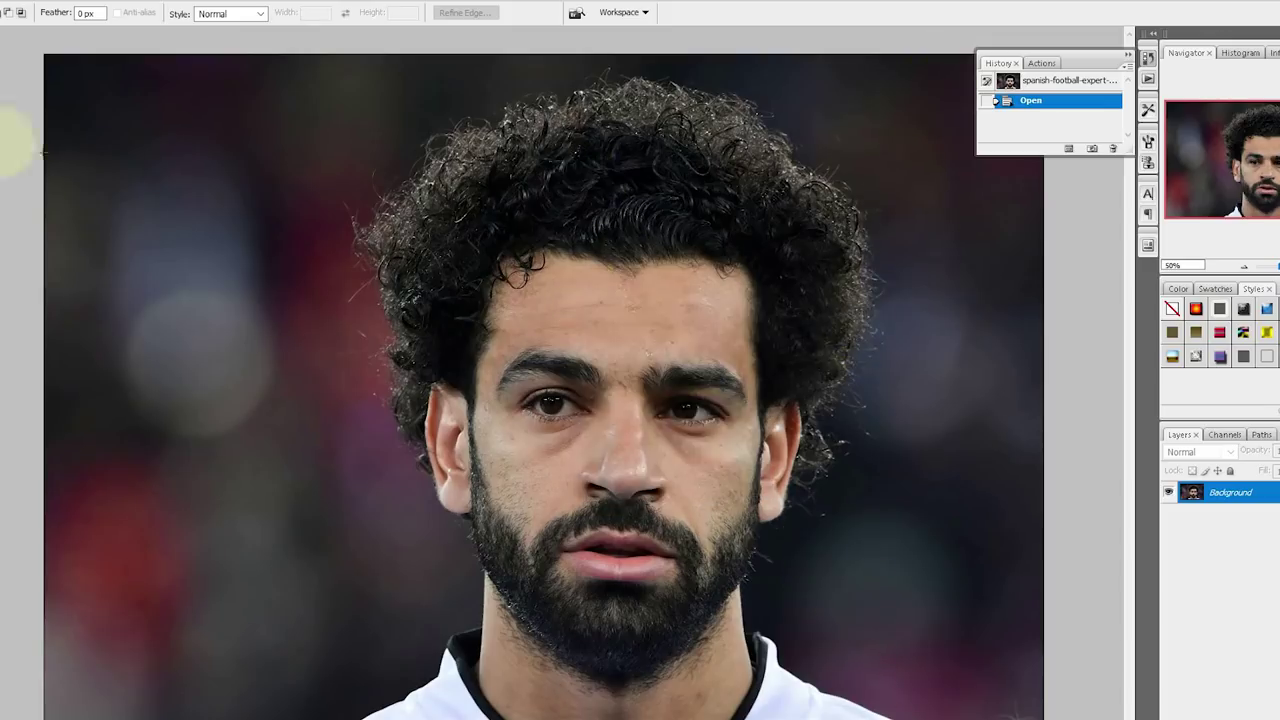
right_click(502, 343)
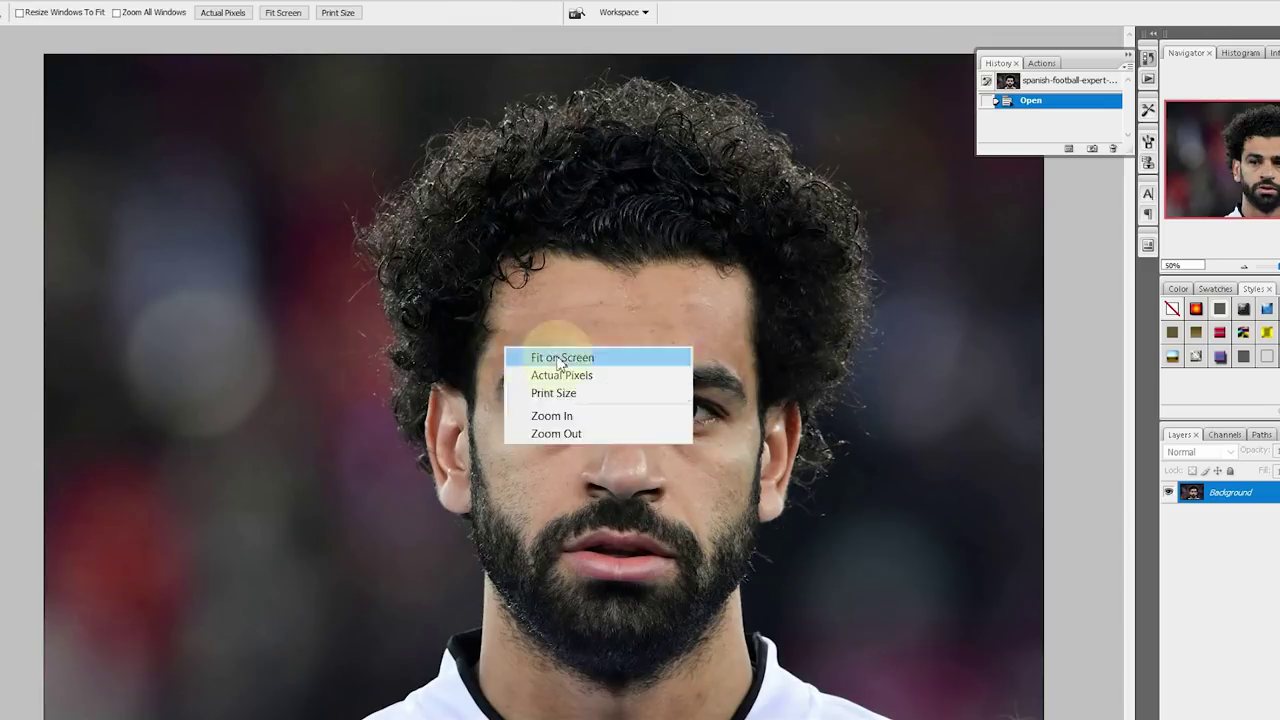
click(530, 357)
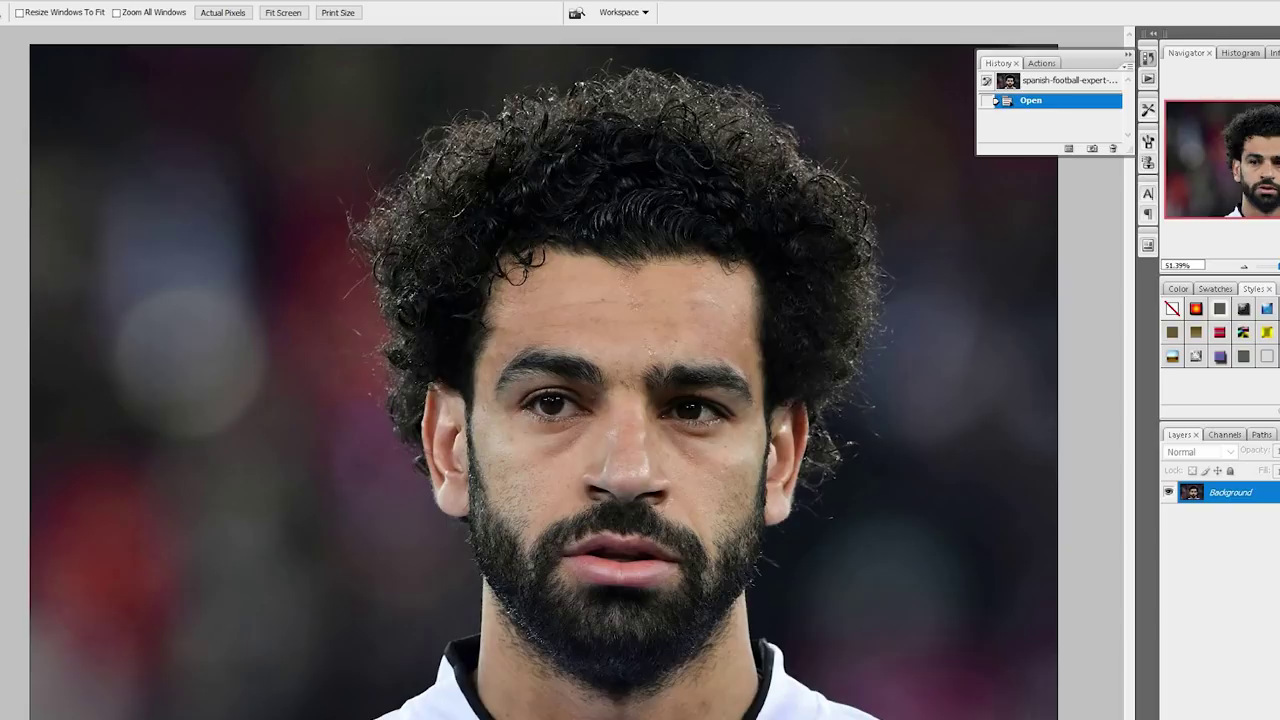
- Clone-stamp clean forehead skin over the forehead marks
key(s)
scroll(594, 314, up, 3)
click(515, 225)
click(456, 241)
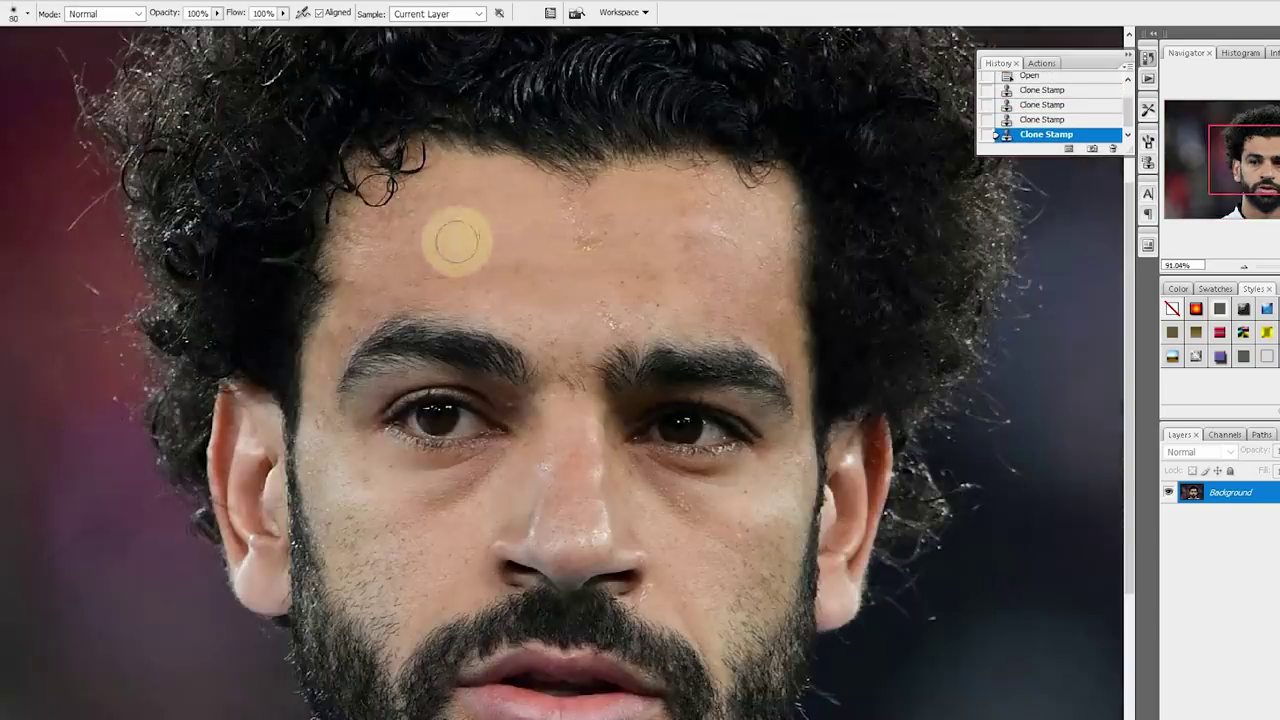
scroll(456, 241, up, 2)
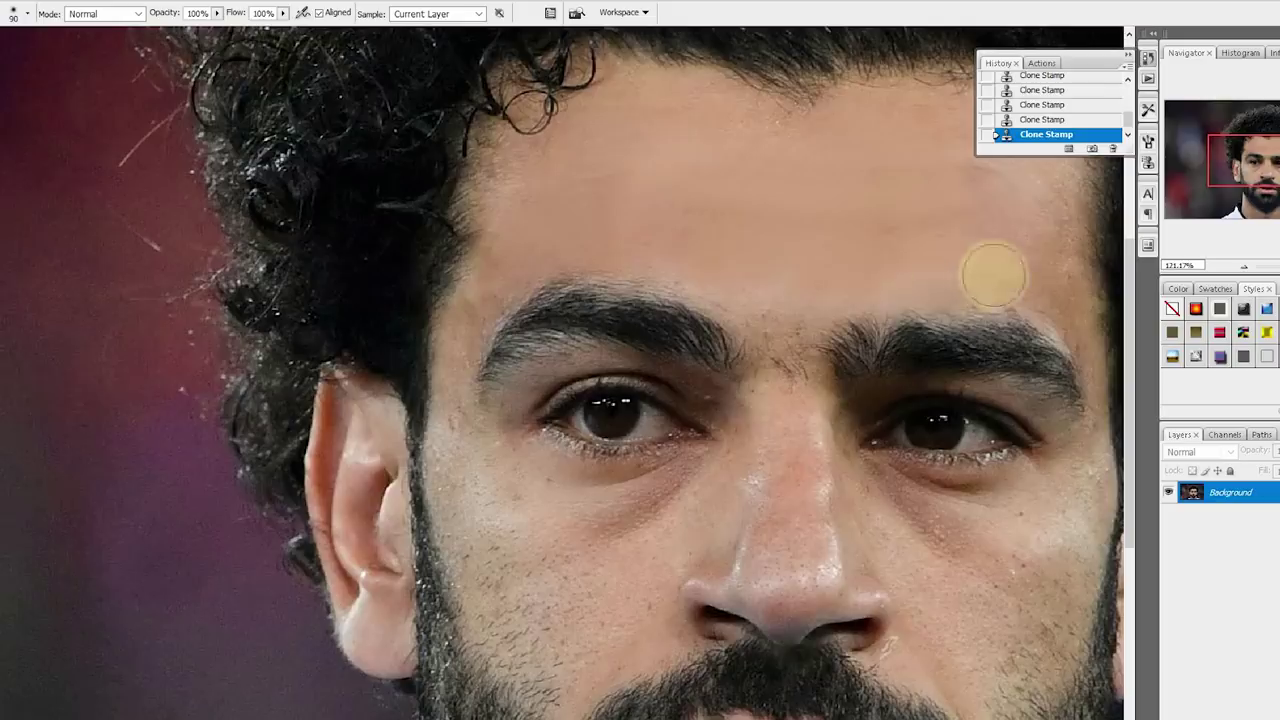
click(1148, 57)
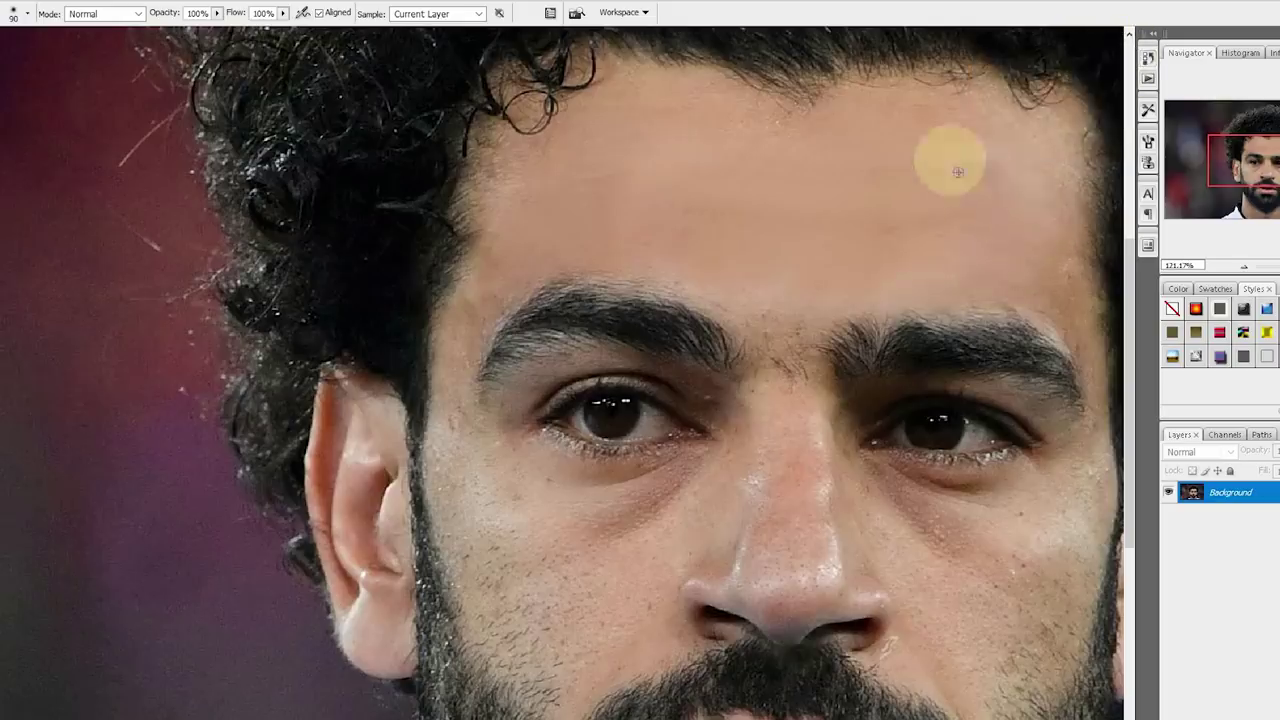
- Lower the Clone Stamp opacity to 82%
scroll(951, 343, down, 2)
scroll(809, 551, up, 3)
scroll(765, 450, up, 3)
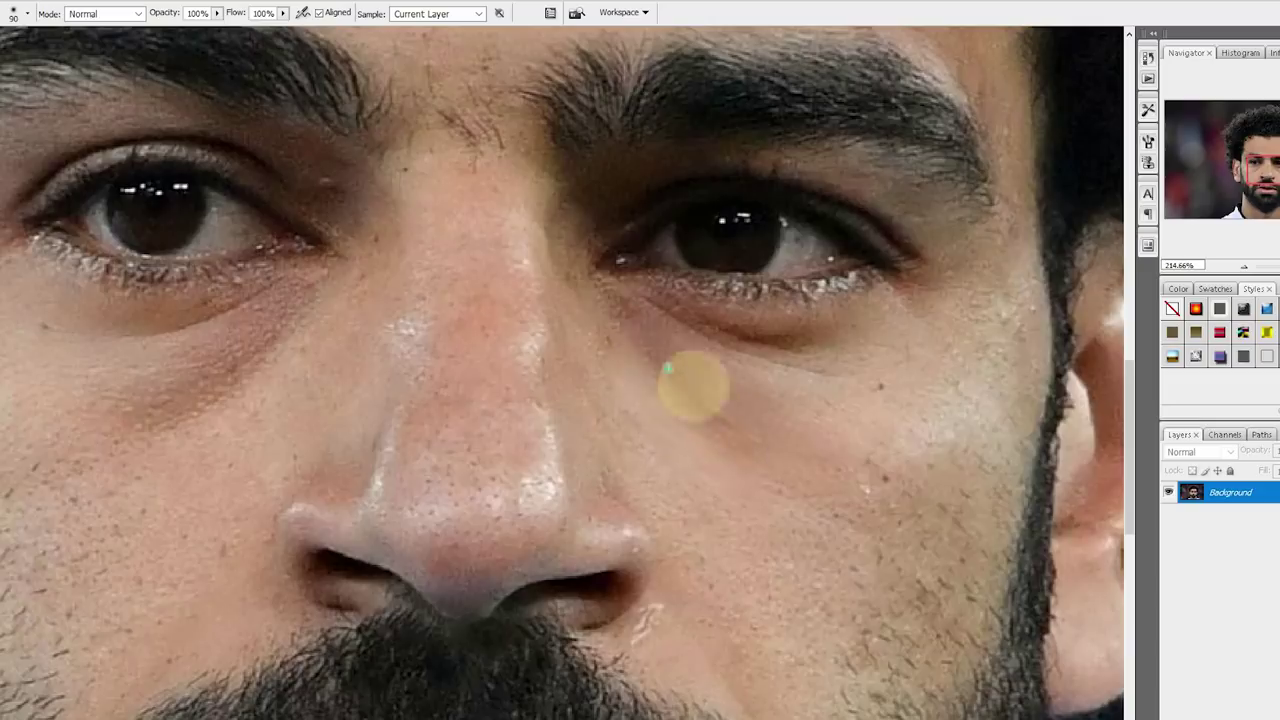
drag(216, 13, 210, 22)
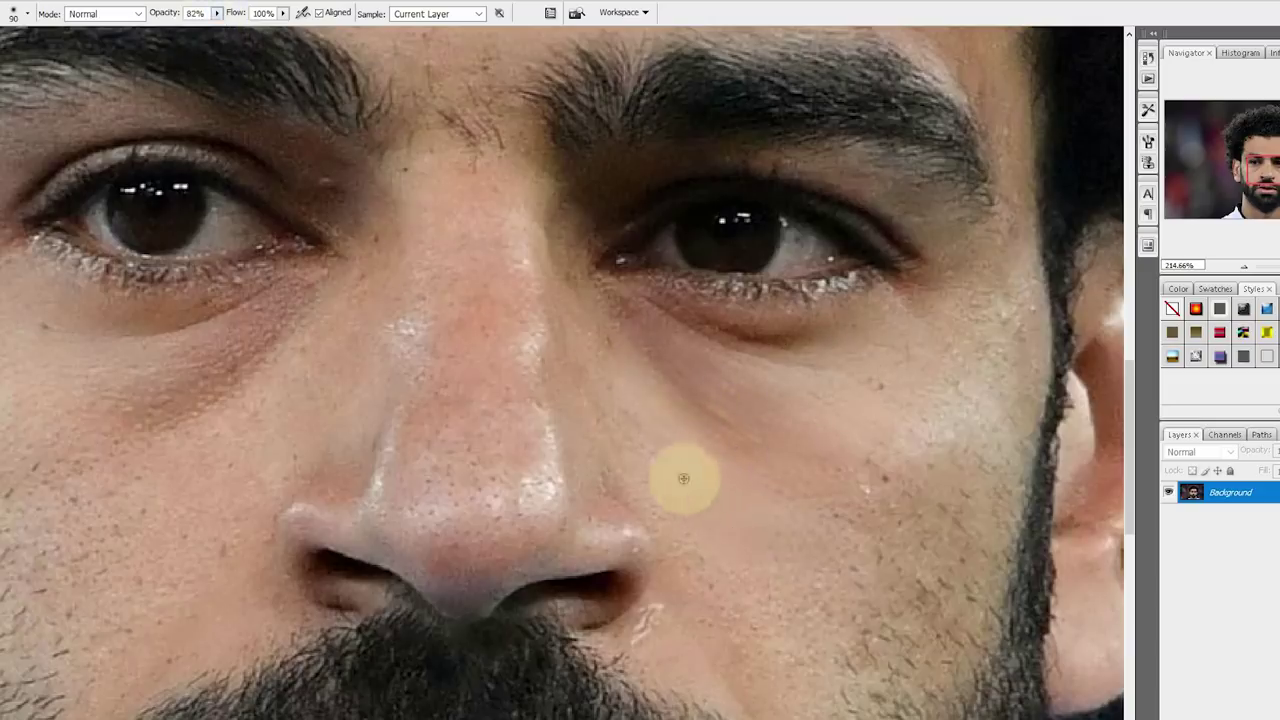
scroll(949, 391, up, 1)
scroll(847, 525, up, 1)
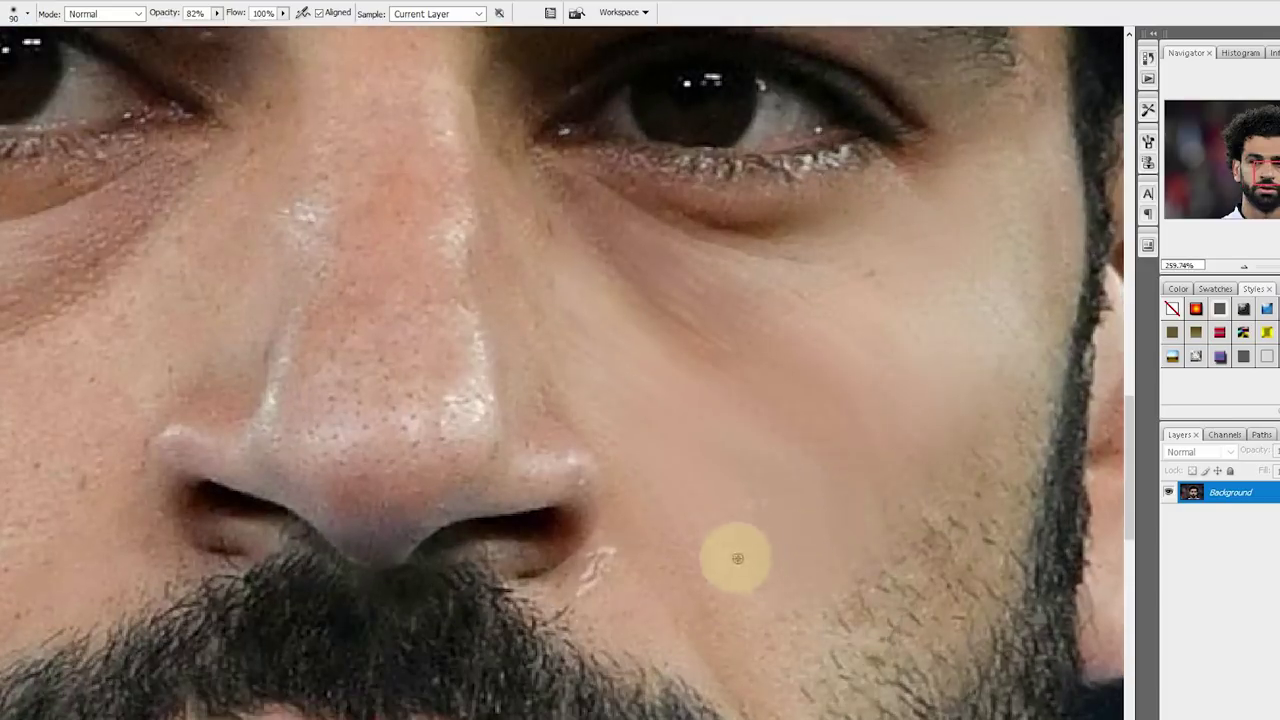
scroll(737, 558, down, 3)
- Paint out the white blemish beside the nostril with a 60 px brush, then shrink it to 41
right_click(775, 380)
key(Return)
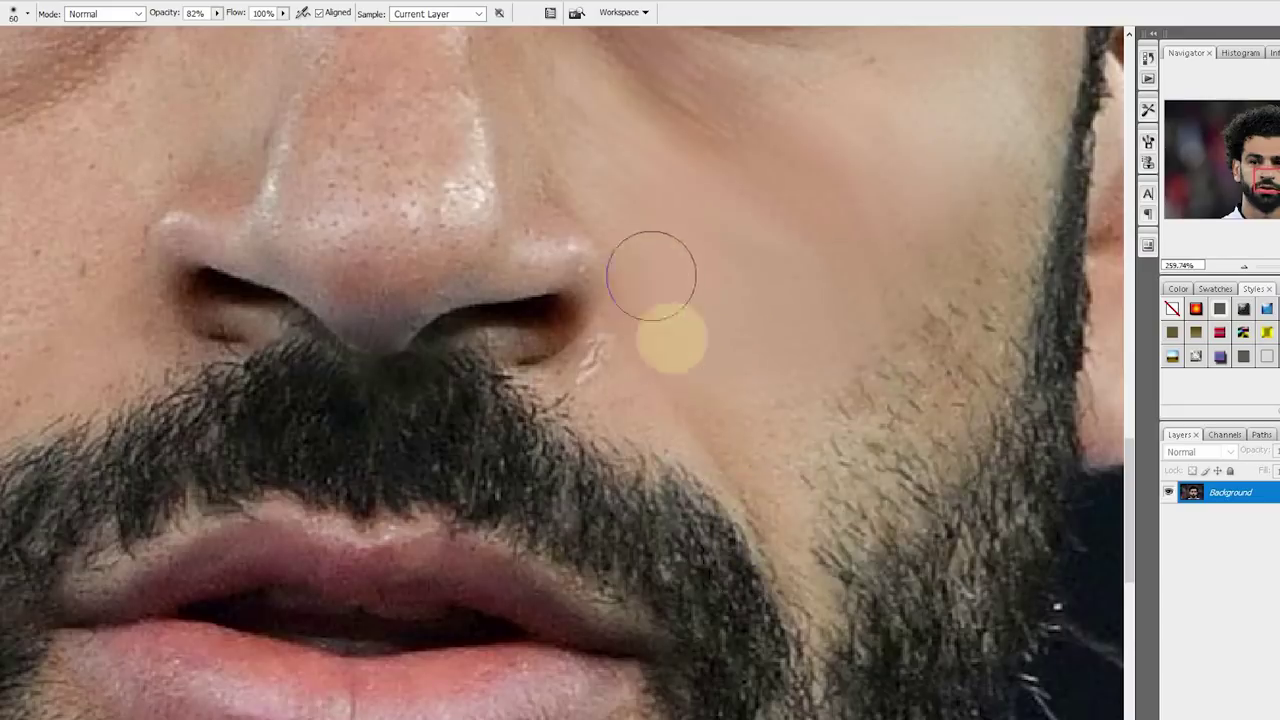
click(592, 358)
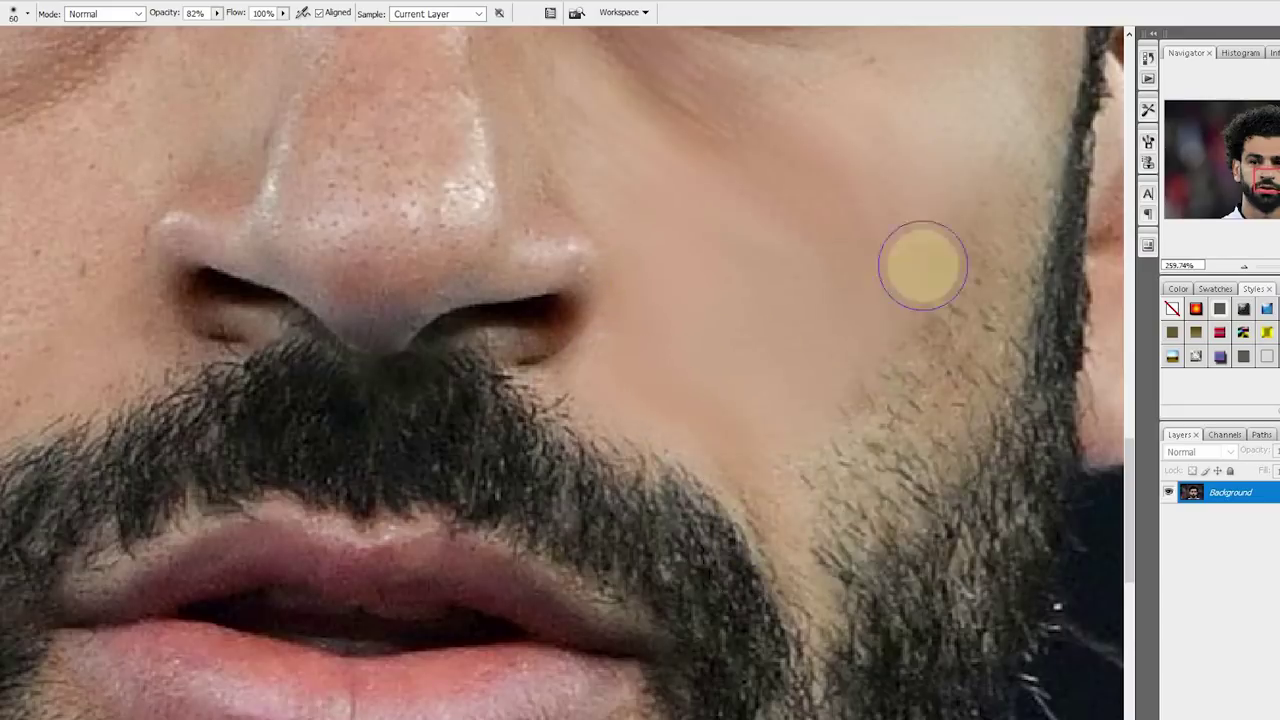
key(ctrl+0)
scroll(511, 411, up, 3)
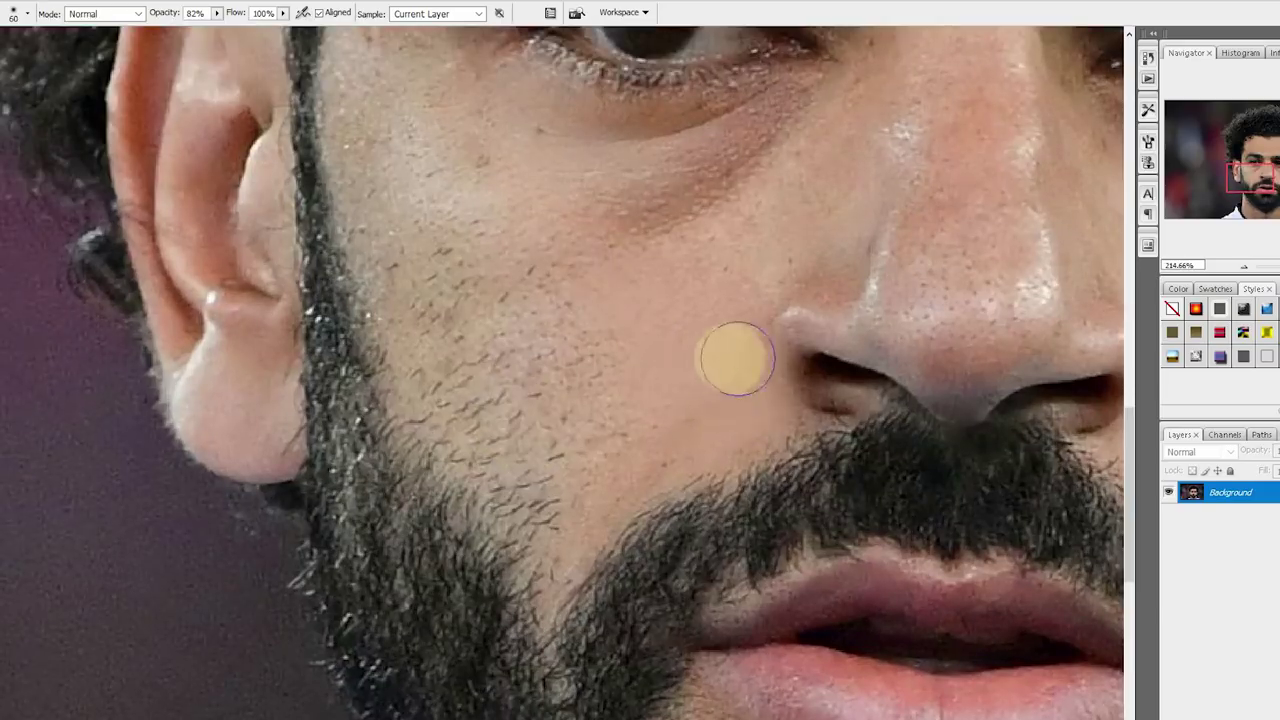
right_click(700, 363)
right_click(672, 376)
- Clone-stamp the skin under the eyes smooth with a 74 px brush
scroll(717, 254, down, 1)
right_click(697, 418)
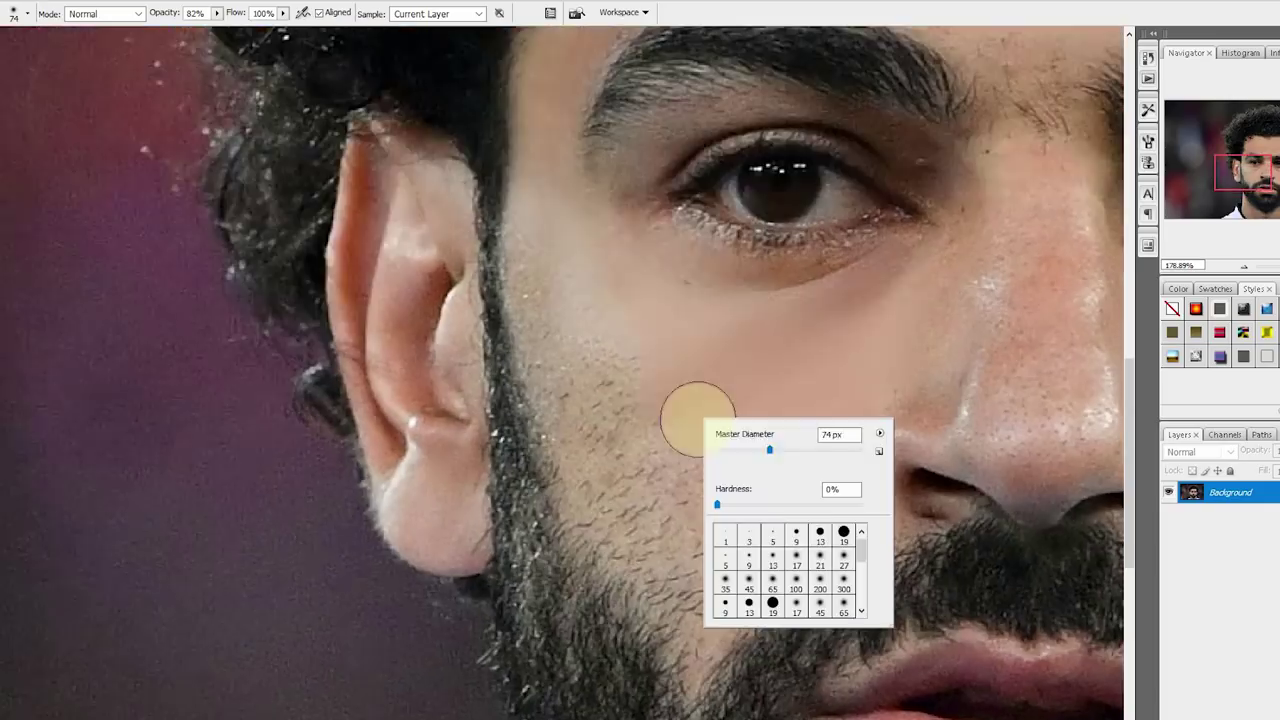
key(Return)
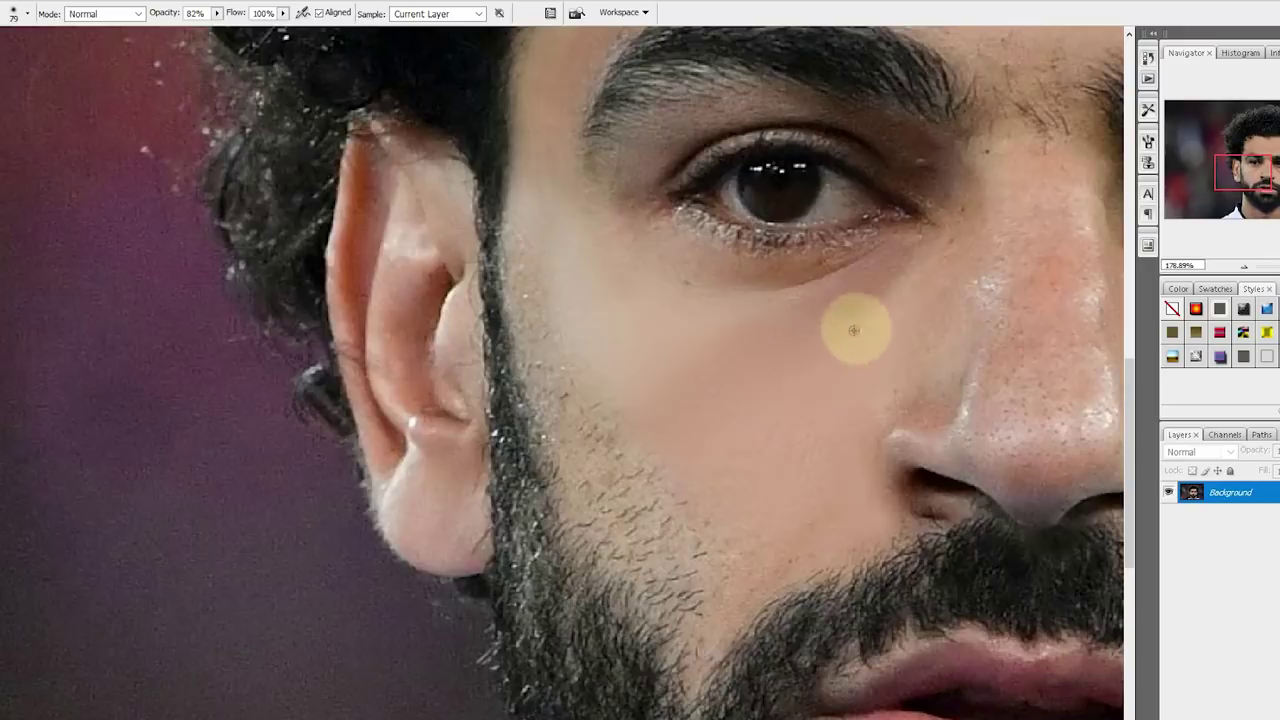
scroll(656, 463, down, 5)
scroll(656, 463, up, 2)
scroll(657, 457, up, 2)
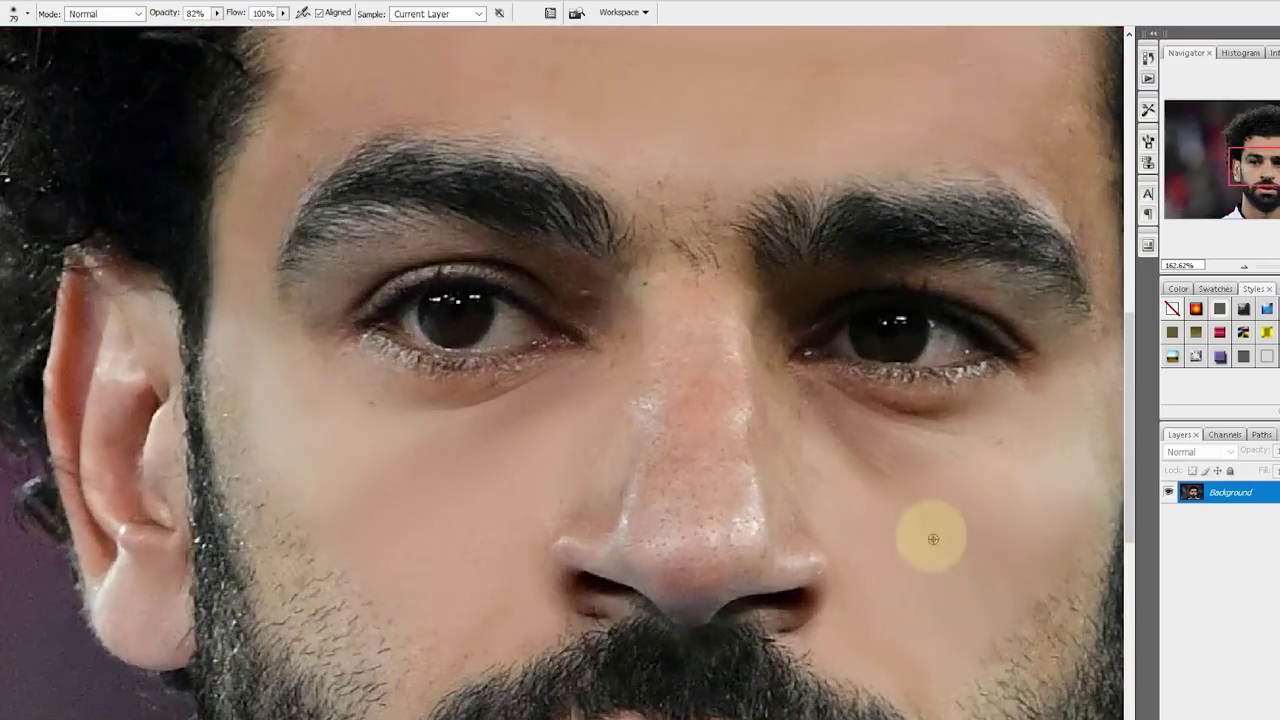
scroll(900, 478, down, 2)
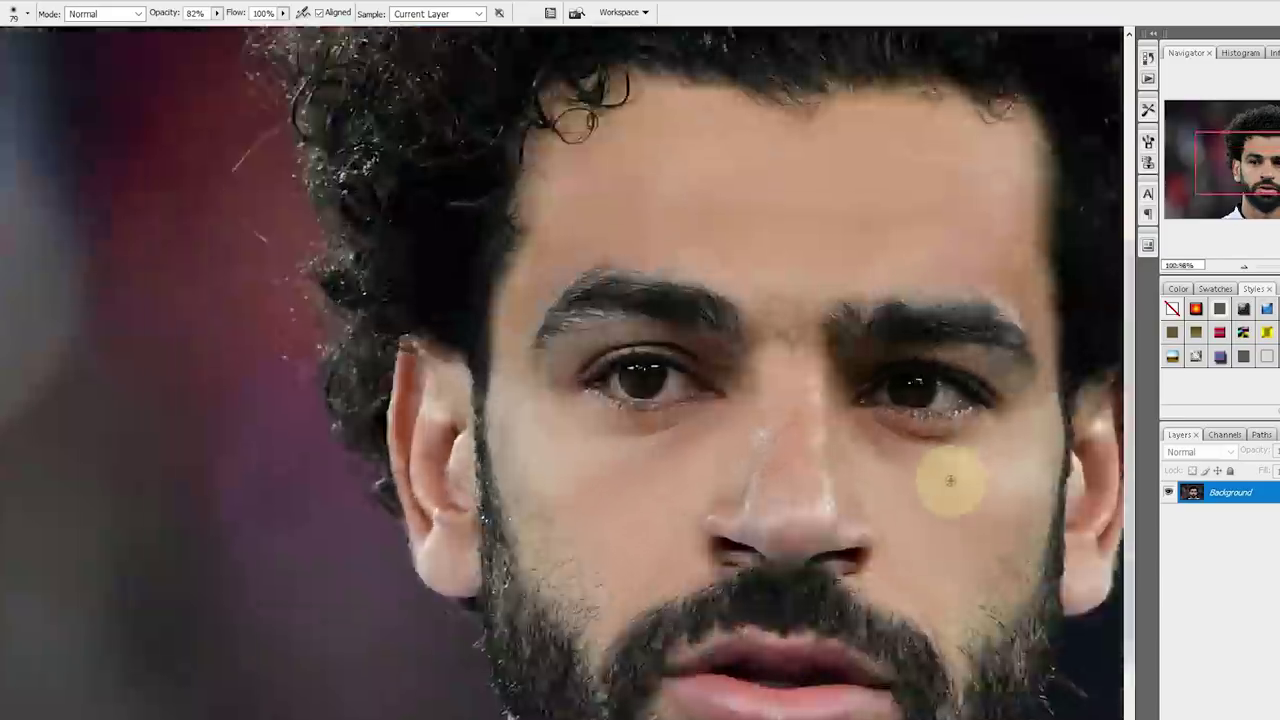
scroll(703, 443, up, 1)
scroll(750, 450, up, 2)
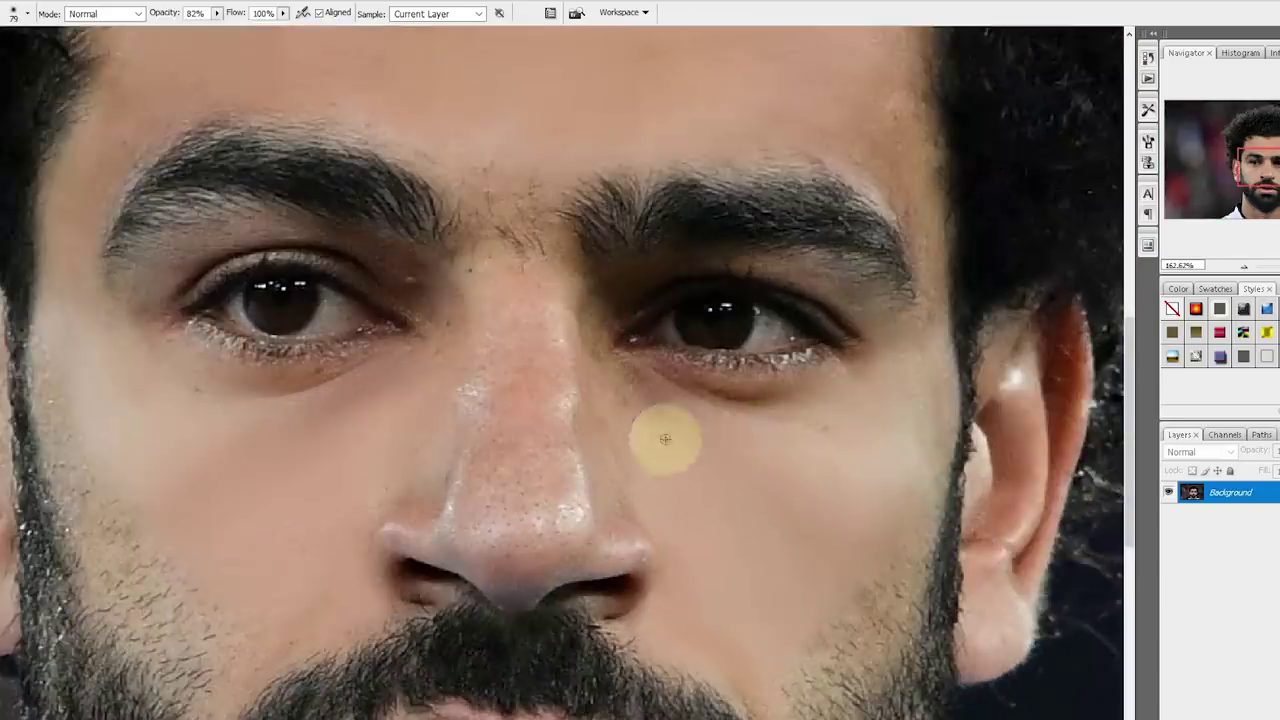
scroll(665, 438, down, 4)
scroll(620, 349, up, 4)
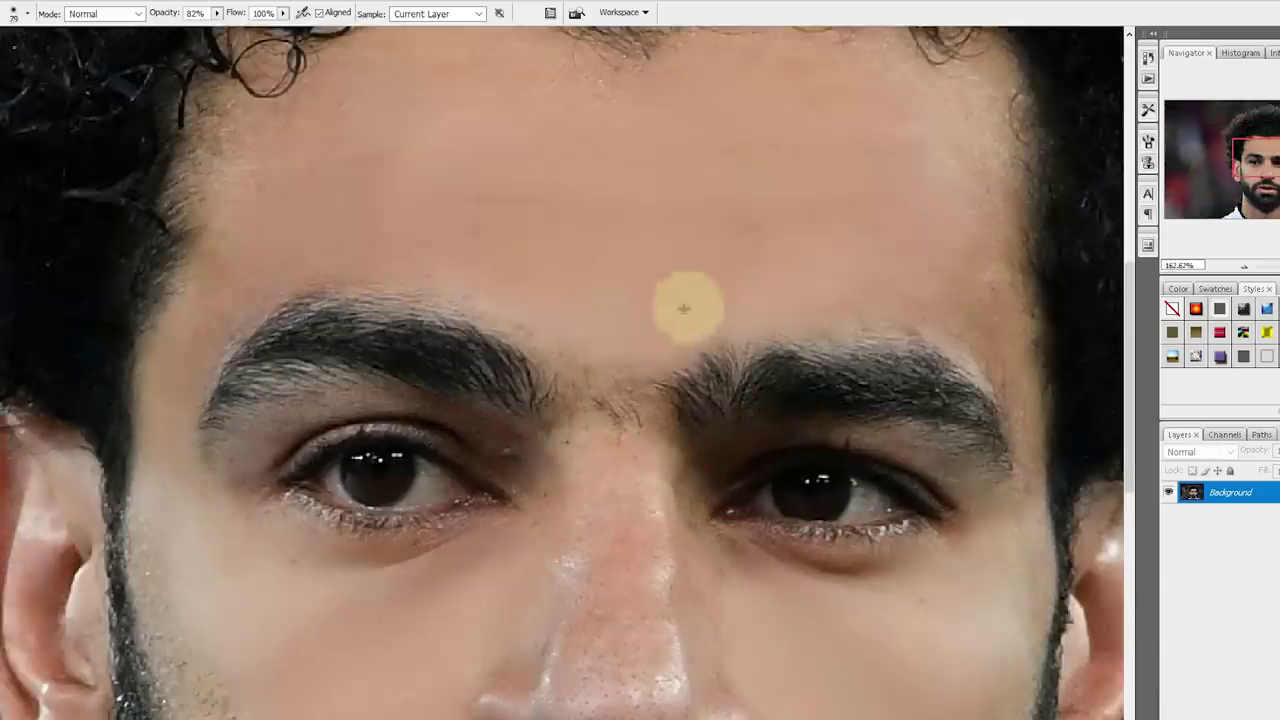
scroll(740, 300, down, 4)
scroll(790, 550, up, 4)
- Finish evening out the cheeks with a 79 px soft brush, then open Liquify
right_click(892, 512)
key(Return)
scroll(777, 557, down, 4)
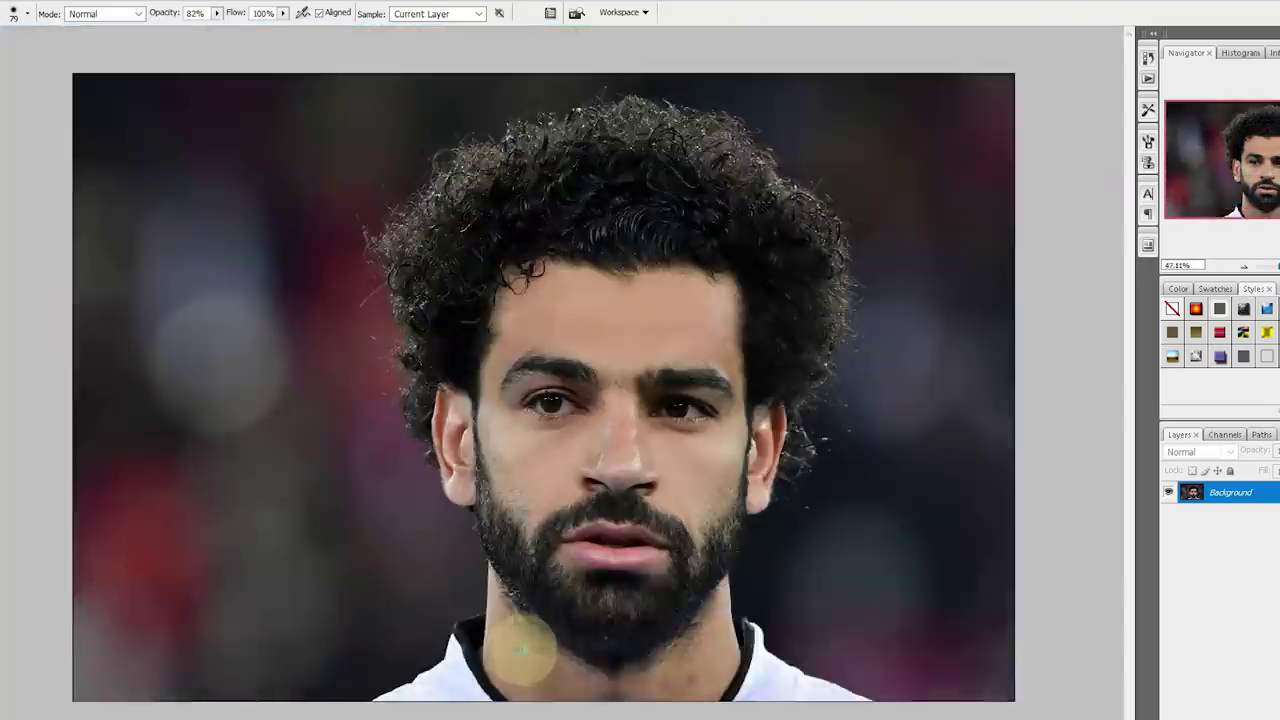
scroll(443, 666, up, 4)
scroll(457, 591, up, 1)
scroll(438, 573, down, 4)
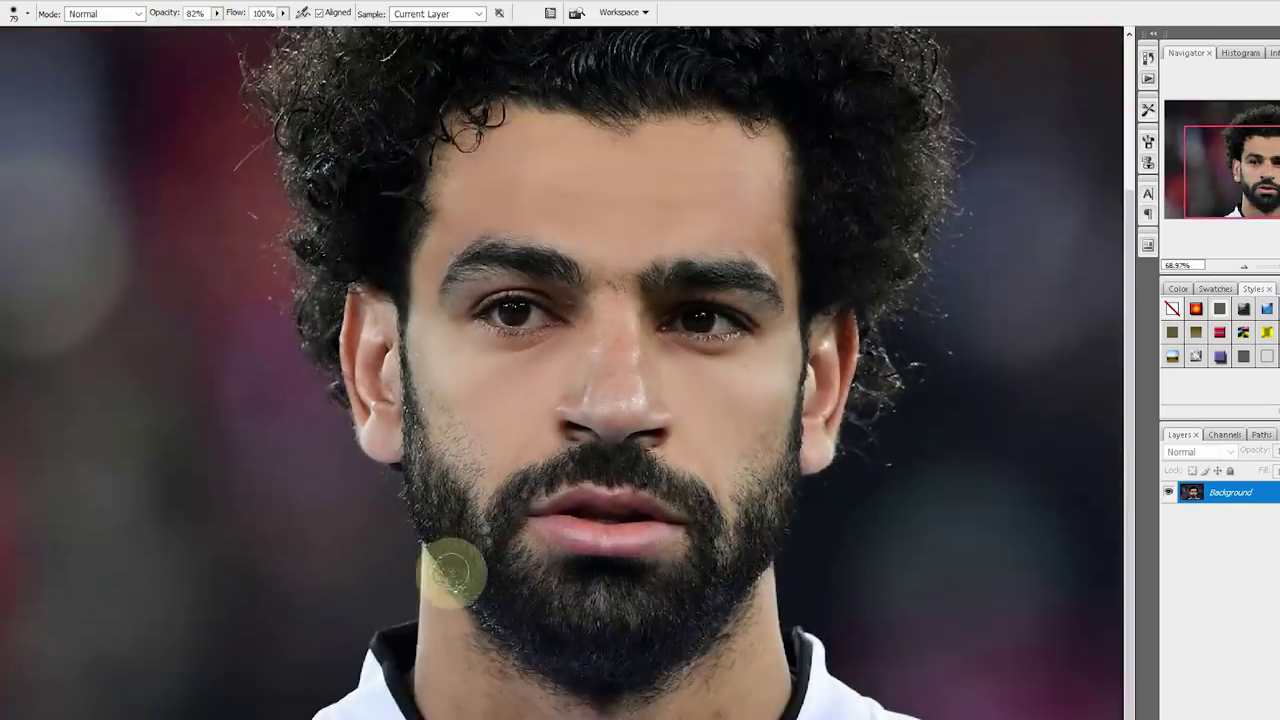
scroll(463, 663, up, 4)
scroll(450, 625, up, 1)
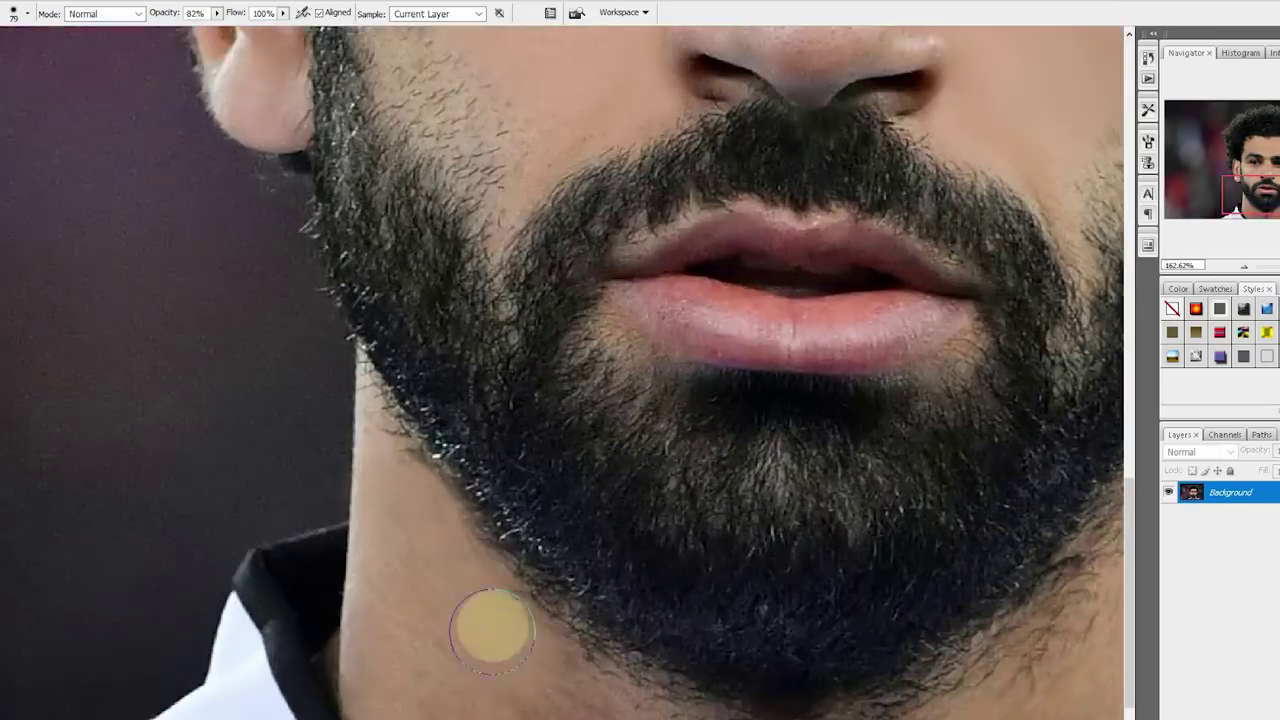
scroll(495, 615, down, 2)
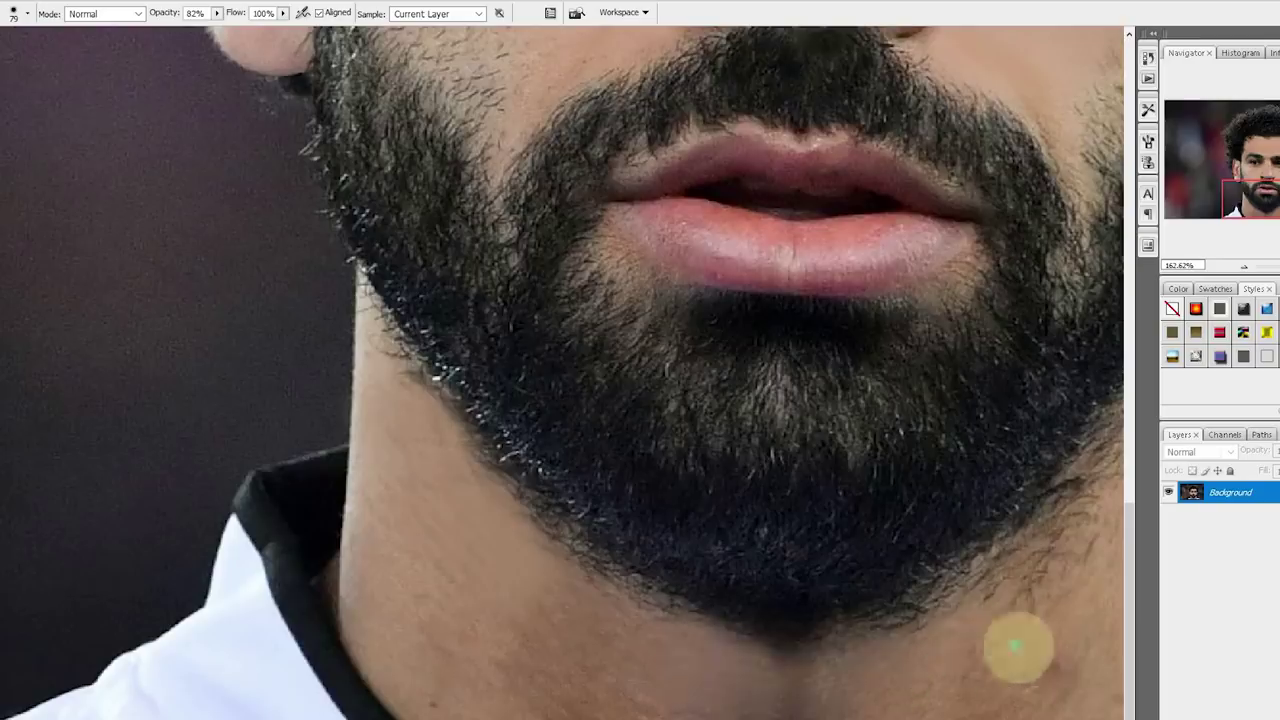
scroll(1000, 600, down, 2)
scroll(1000, 586, down, 1)
scroll(686, 614, down, 2)
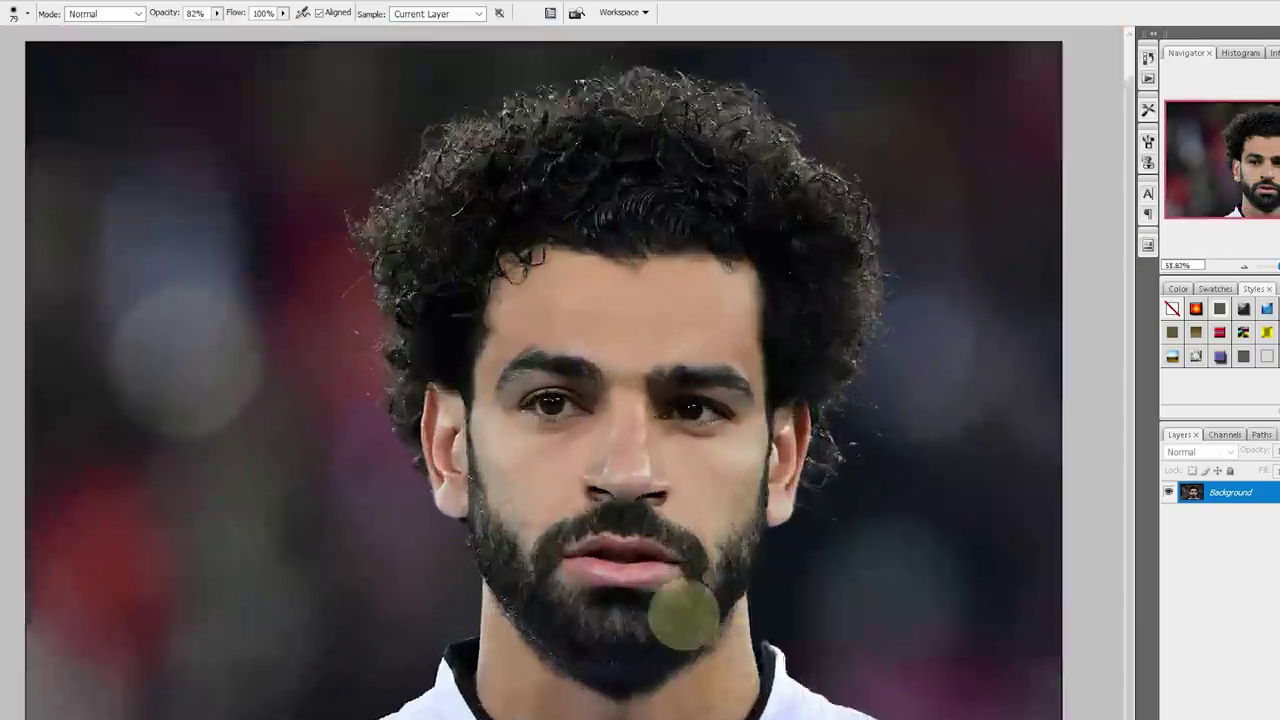
key(ctrl+shift+x)
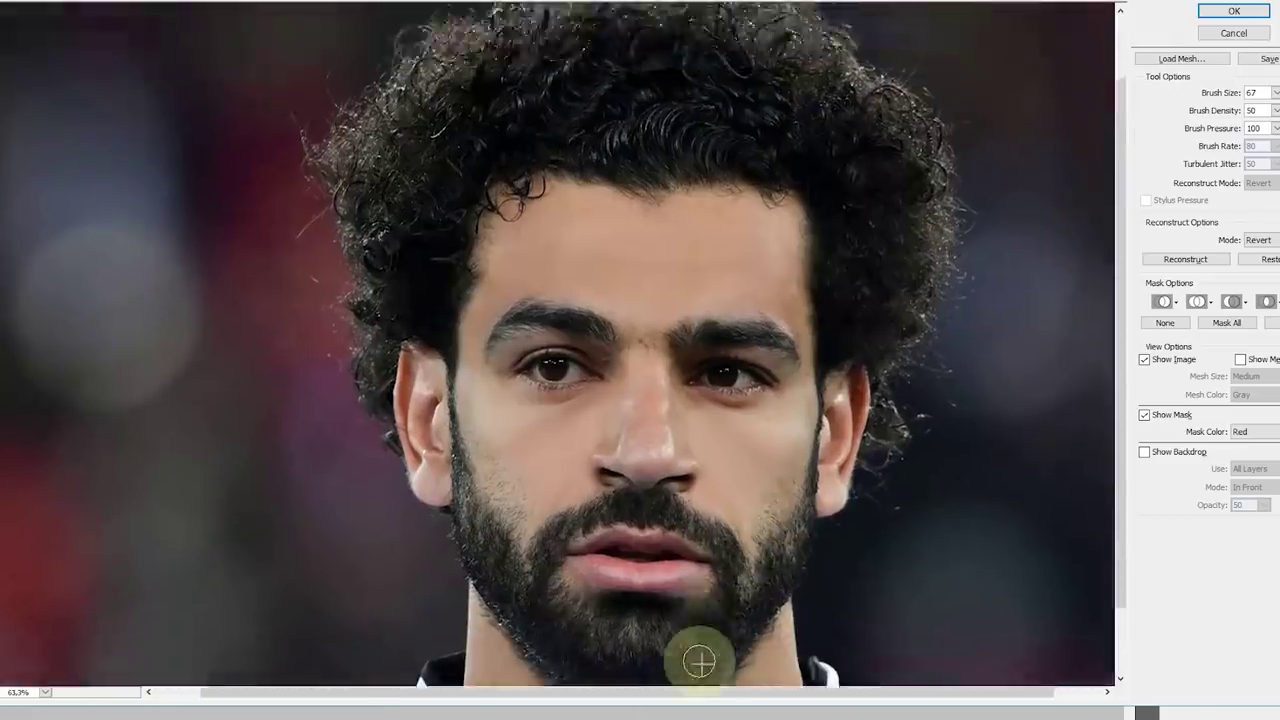
- Reshape the jawline, lips and brows in Liquify with 115 then 61 brush sizes, and apply
alt+scroll(704, 640, up, 2)
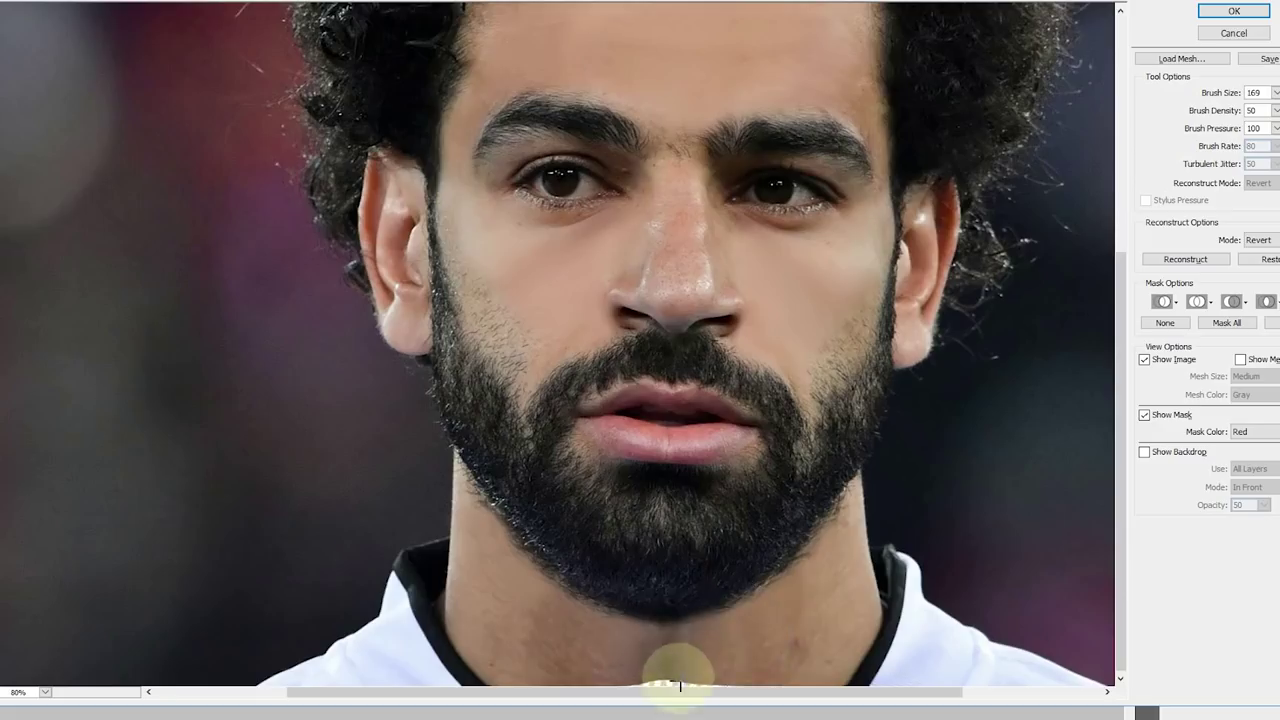
drag(1225, 116, 1215, 116)
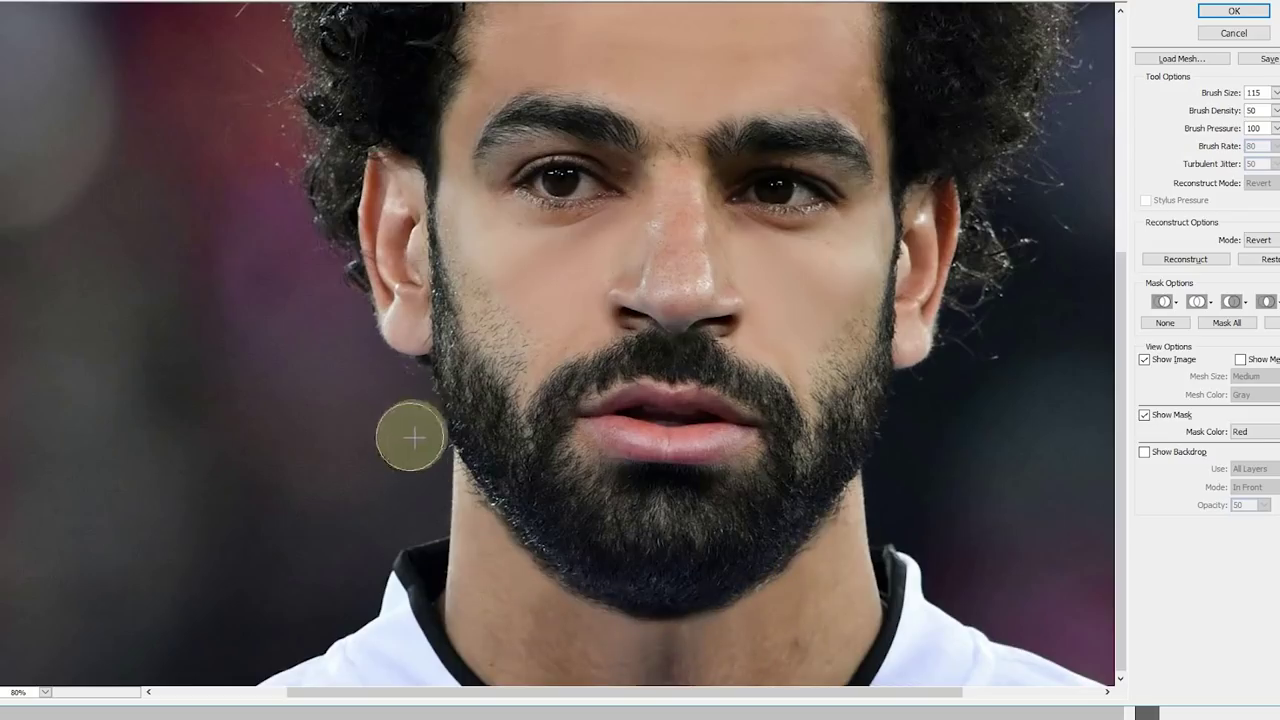
key(ctrl+minus)
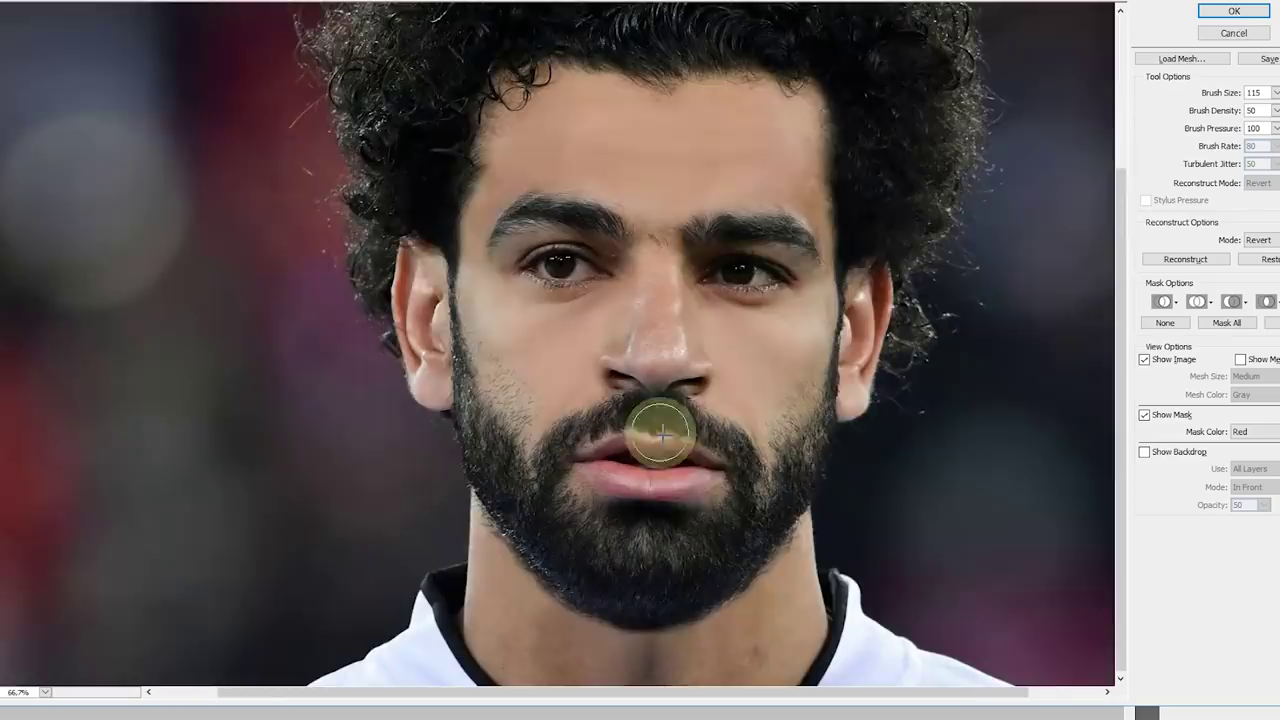
scroll(525, 328, up, 2)
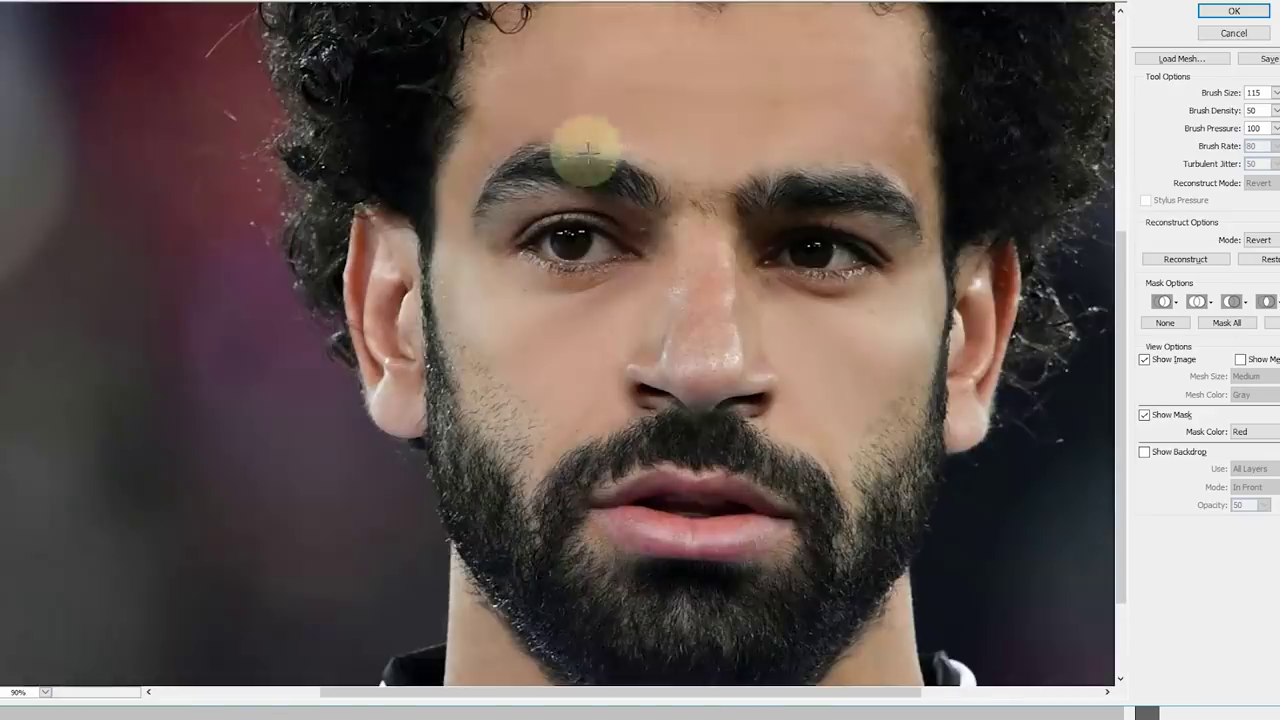
drag(1219, 114, 1207, 114)
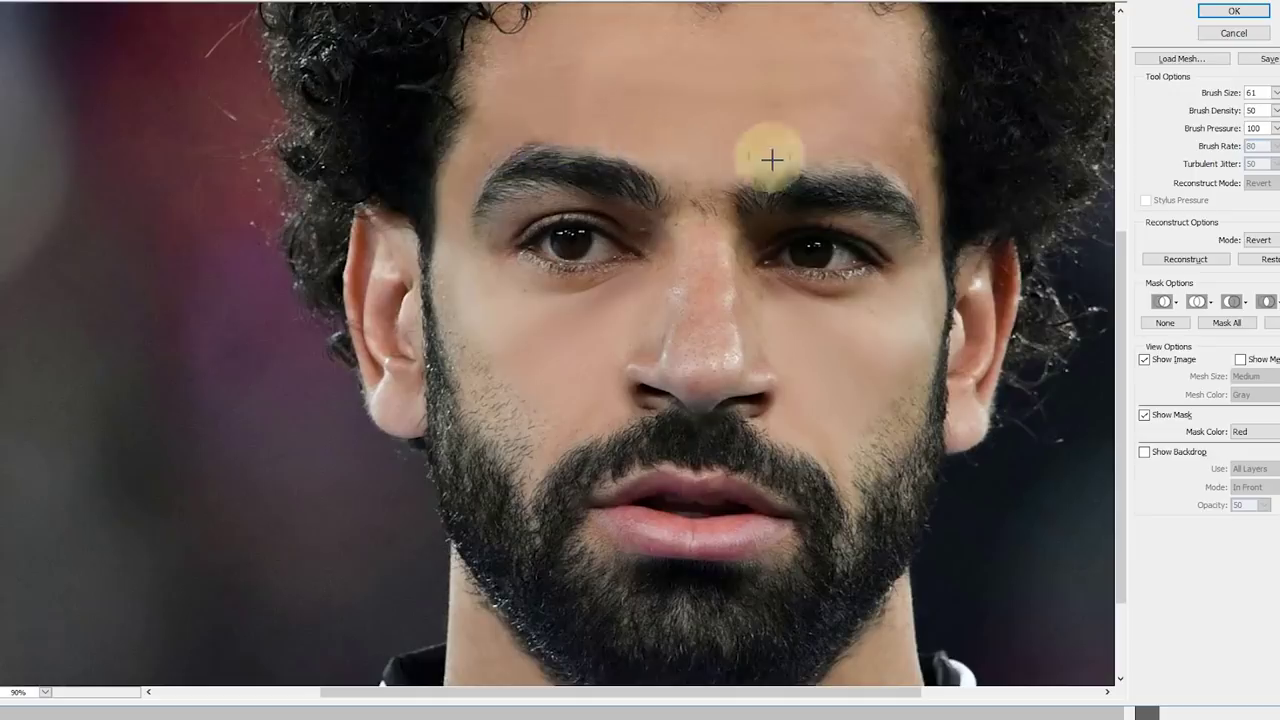
scroll(395, 487, up, 1)
key(Return)
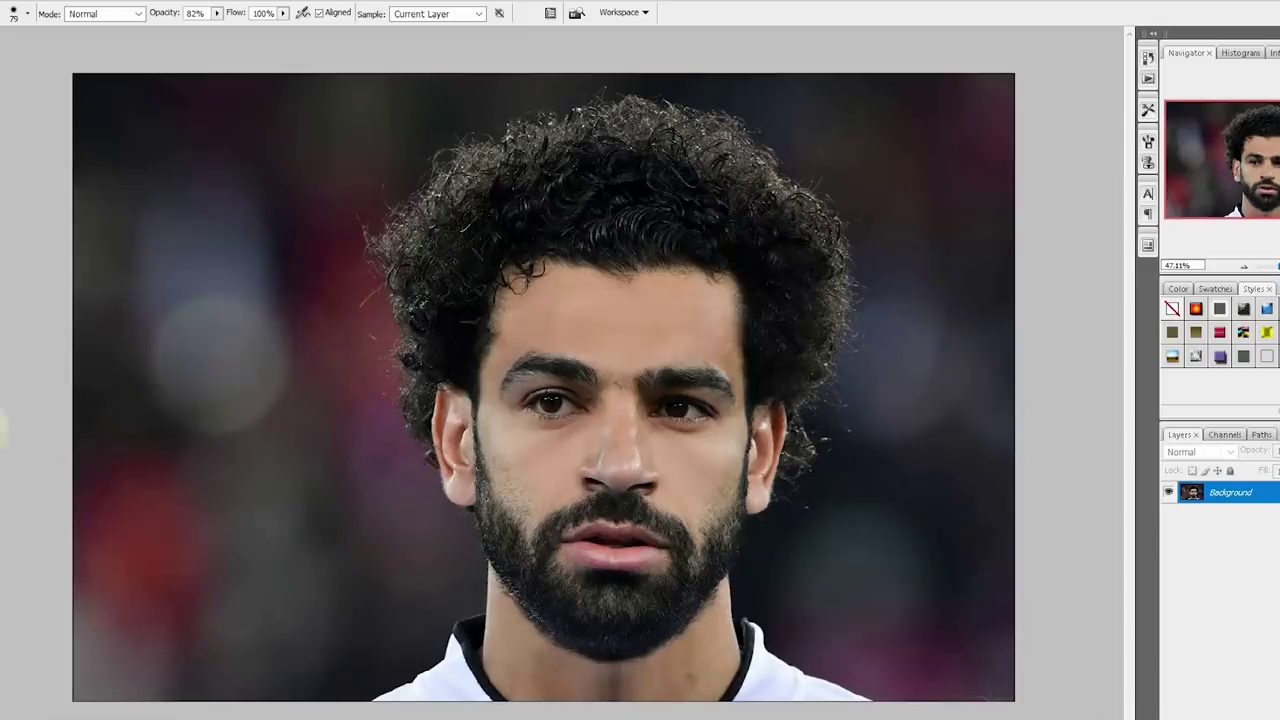
- Lasso the dark patch under the left earlobe and smudge it with a 93 px brush
drag(410, 472, 468, 521)
key(l)
mouse_move(587, 366)
mouse_down()
mouse_move(720, 367)
mouse_move(437, 455)
mouse_up()
key(r)
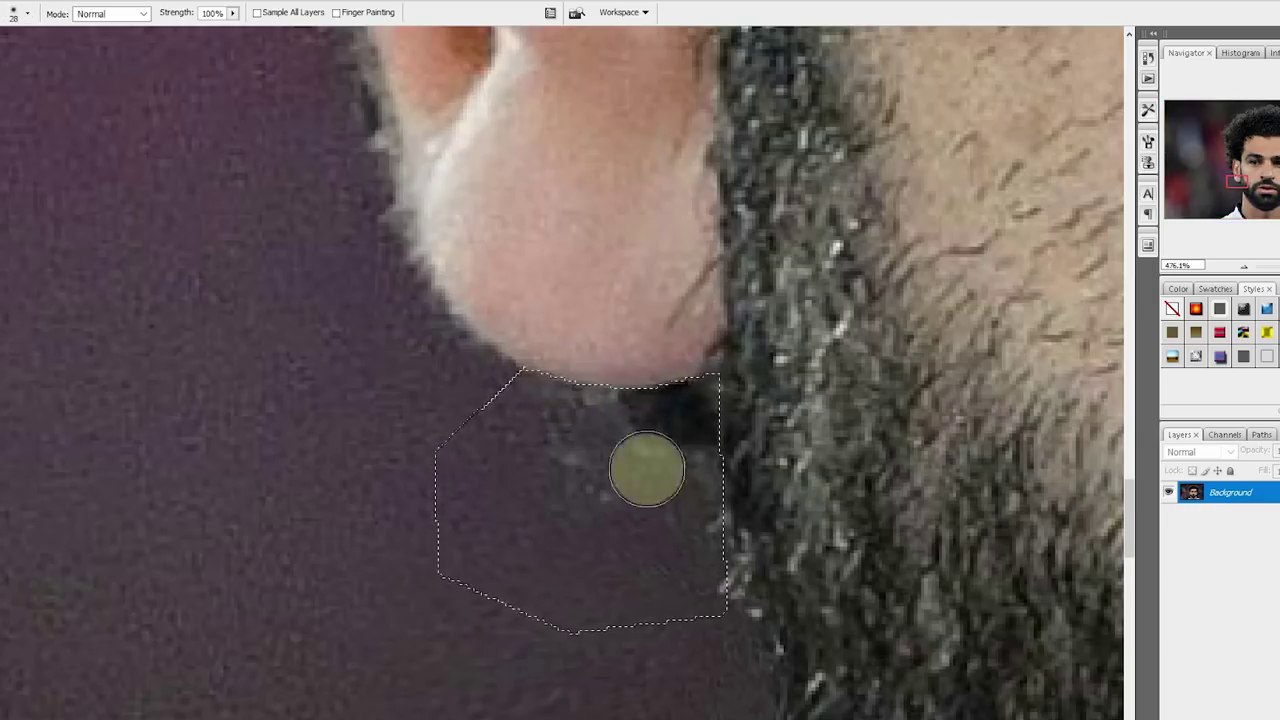
right_click(651, 444)
text(93)
key(Return)
drag(586, 491, 651, 374)
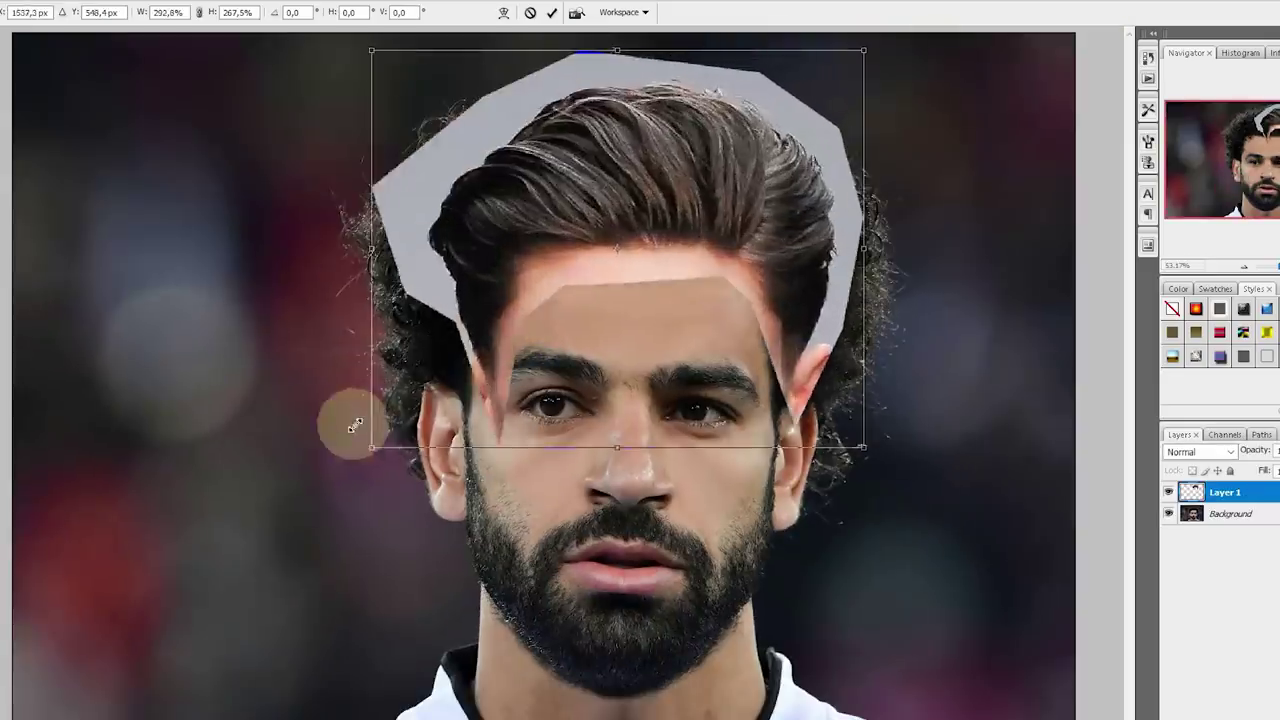
- Scale, rotate and position the swept-back hair over the head (about 313%, 3.7°)
drag(355, 427, 332, 465)
drag(837, 471, 895, 505)
drag(700, 338, 700, 357)
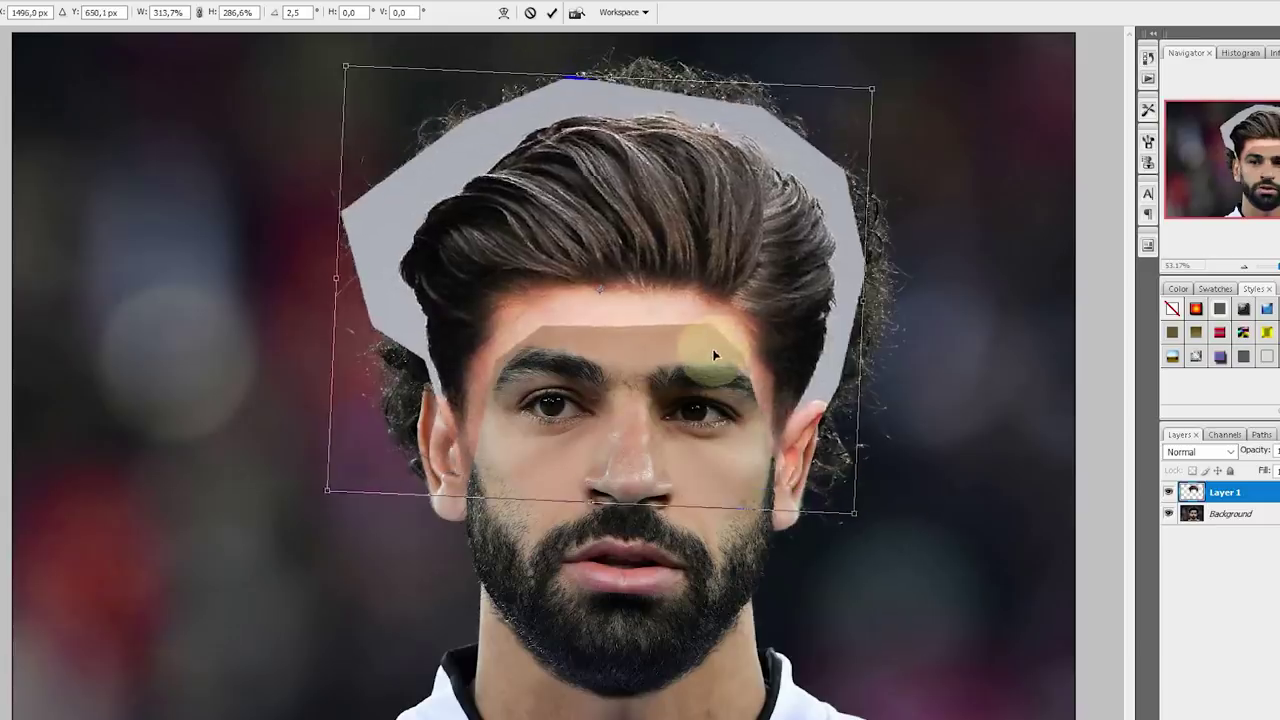
drag(834, 509, 861, 516)
drag(798, 423, 796, 415)
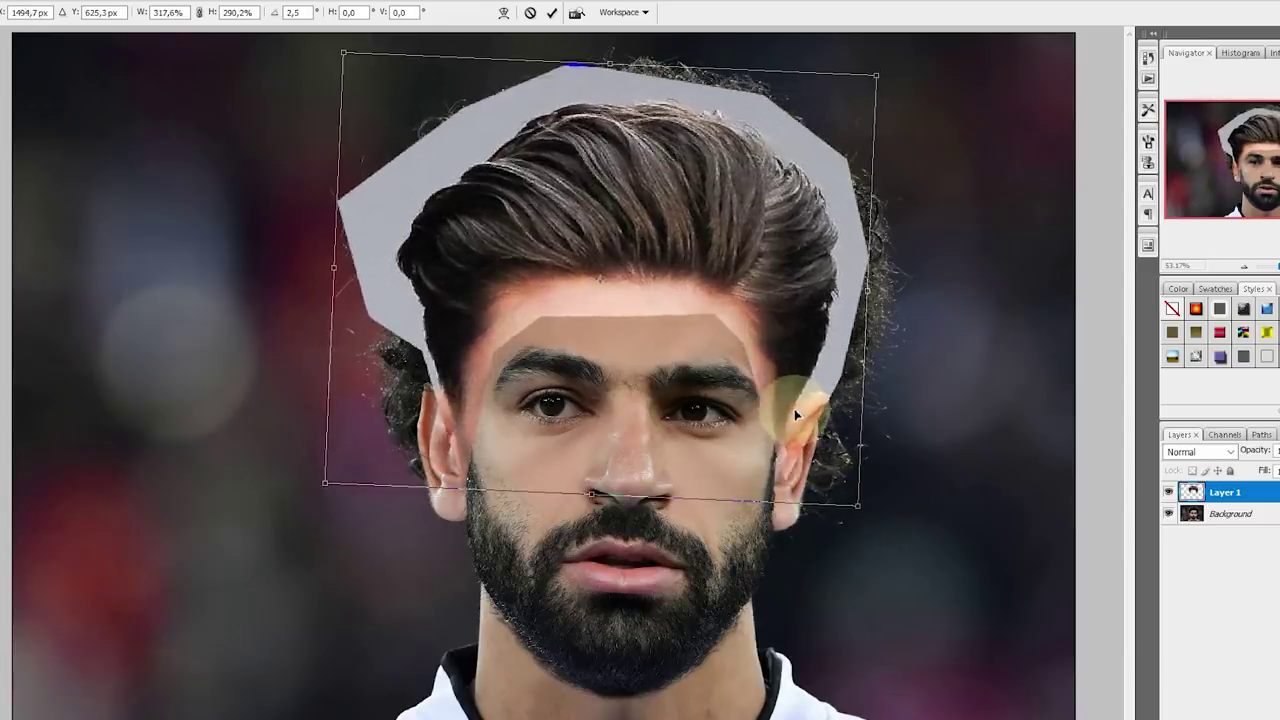
drag(873, 292, 862, 292)
drag(663, 86, 606, 80)
drag(780, 370, 777, 381)
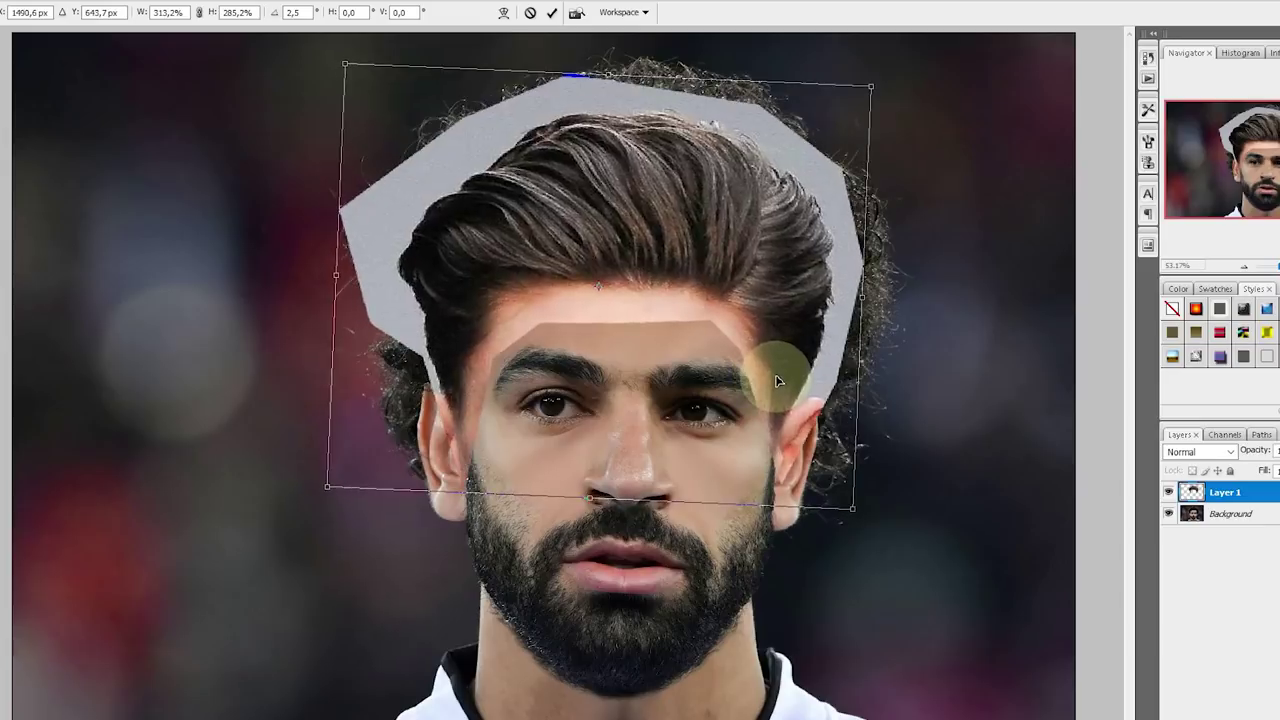
drag(896, 549, 895, 556)
drag(703, 406, 707, 405)
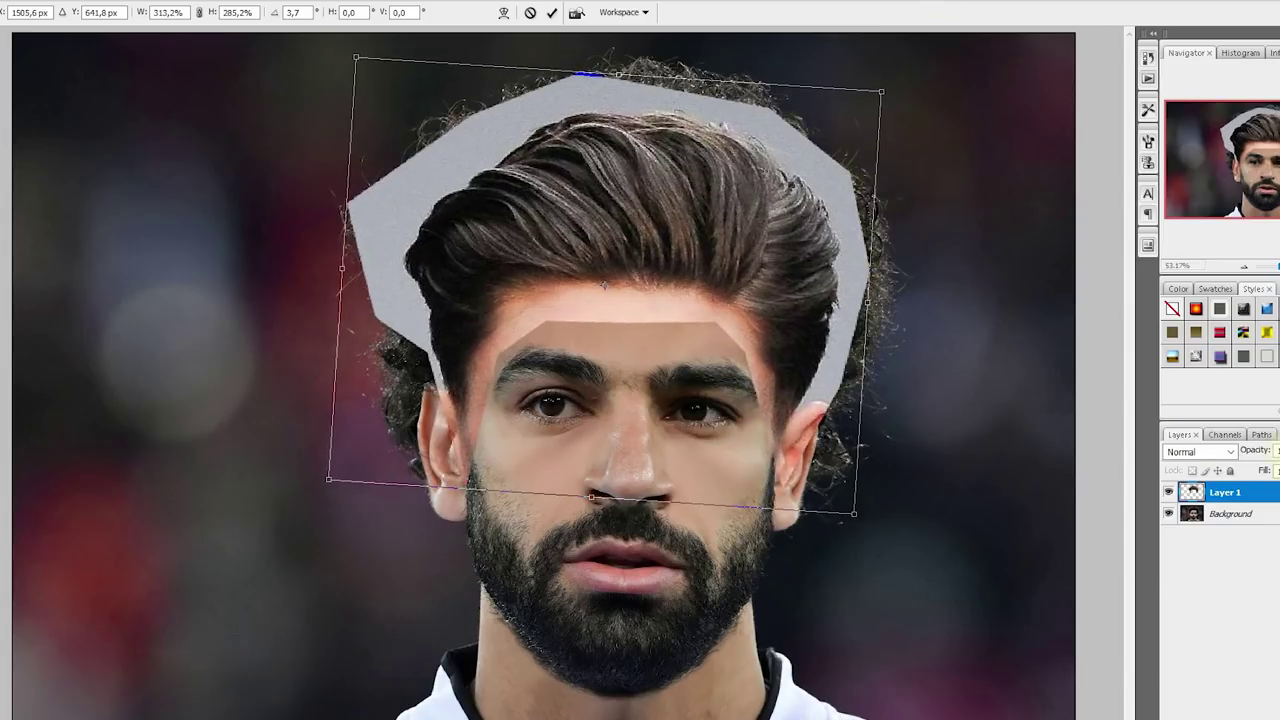
- Align the semi-transparent hair to the hairline, commit the transform, and restore 100% opacity
drag(1273, 484, 1250, 484)
drag(634, 320, 631, 294)
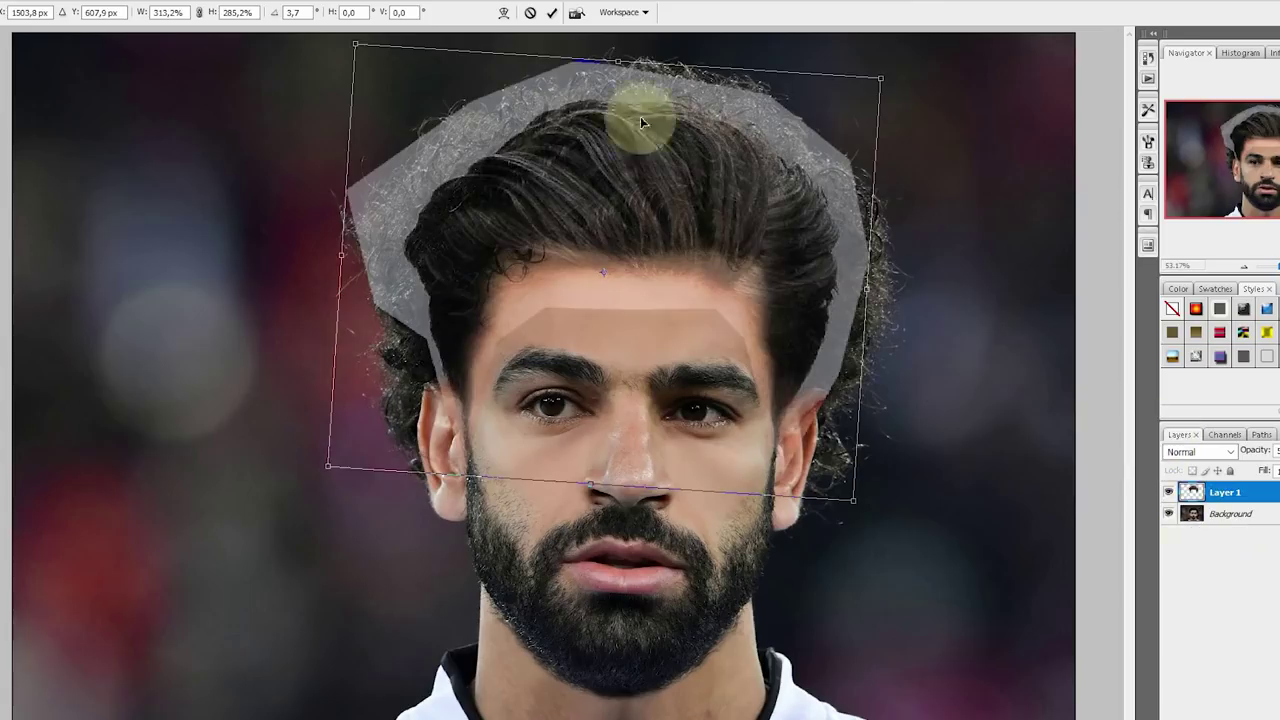
key(Return)
key(0)
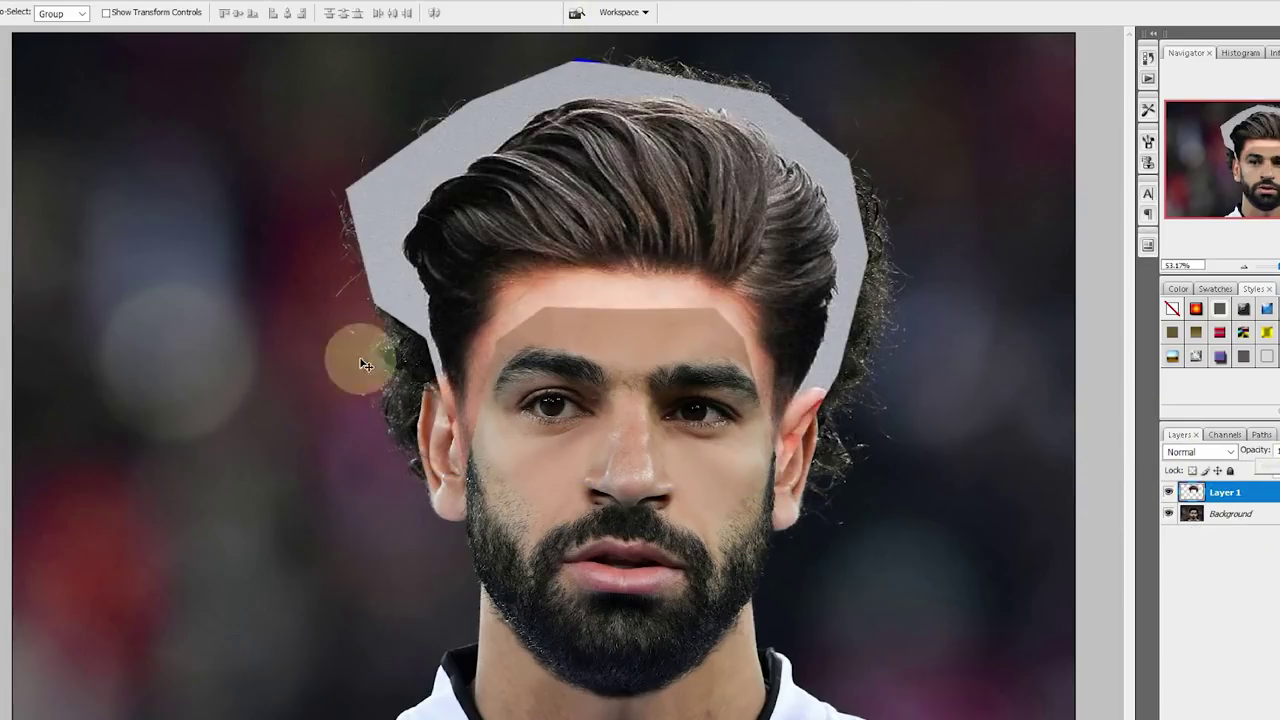
- Select the grey backing around the new hair with the Magic Wand and delete it
key(s)
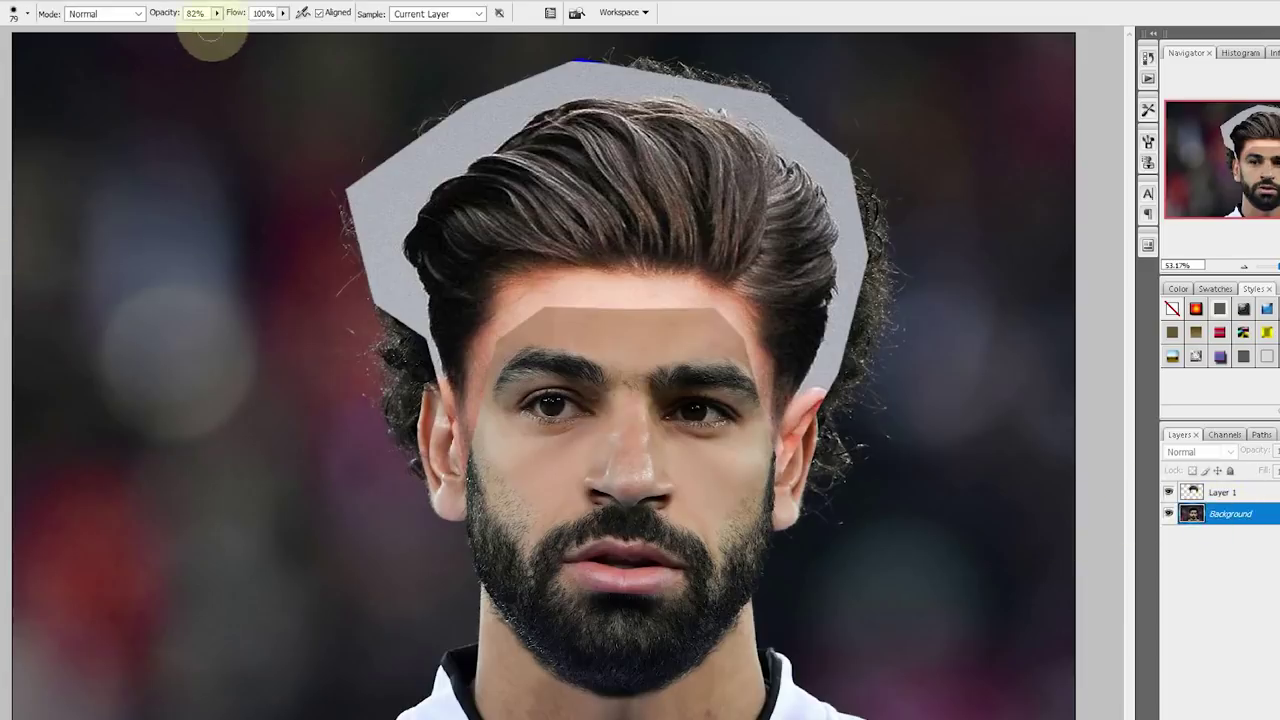
click(1270, 492)
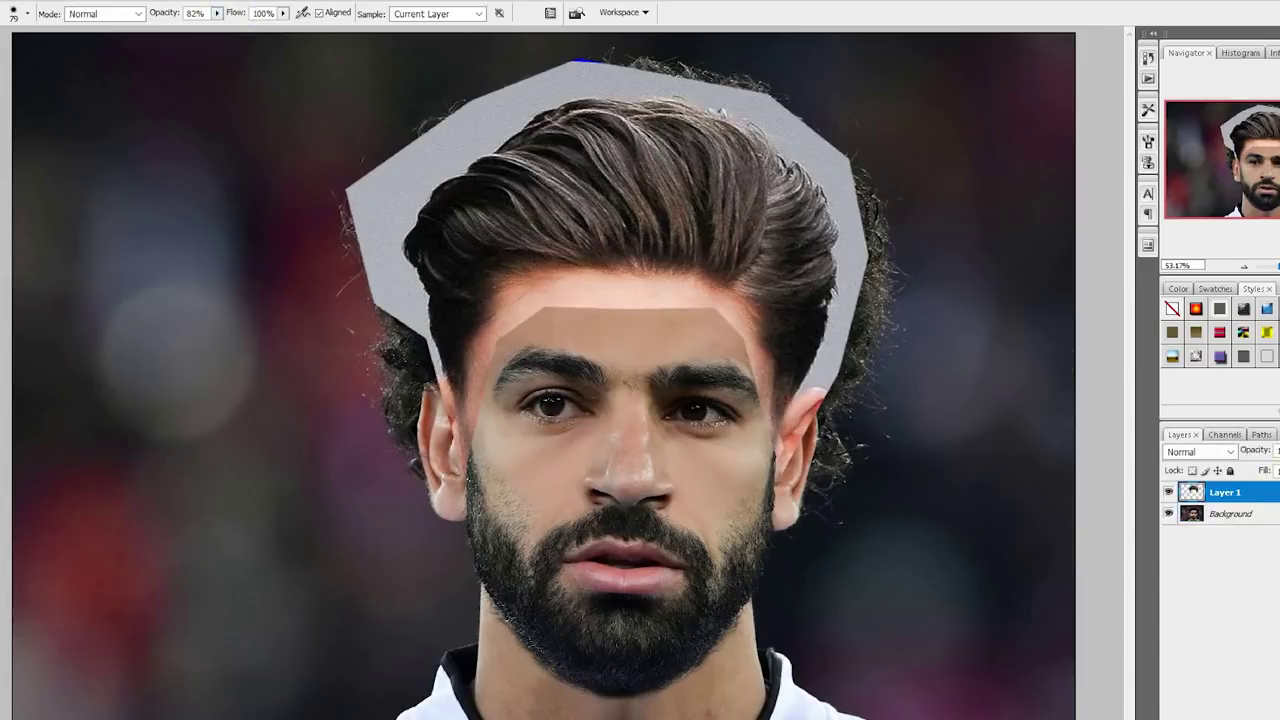
key(w)
click(368, 208)
key(Delete)
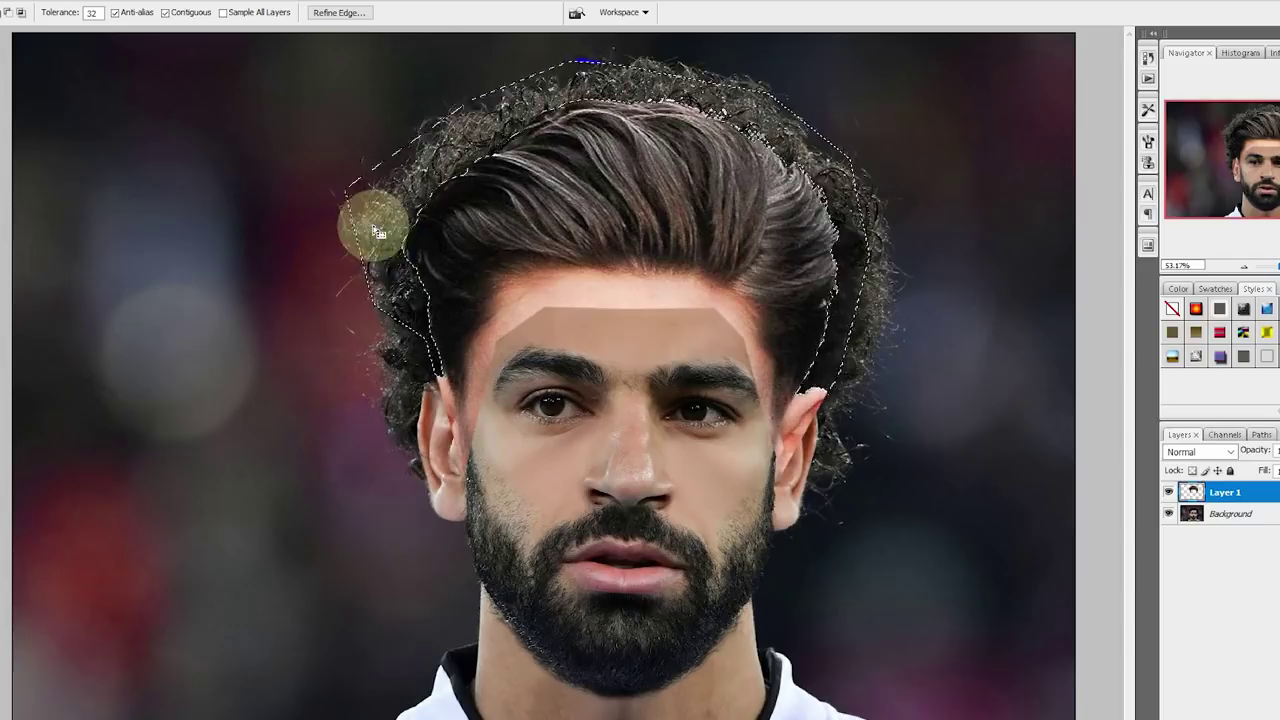
key(ctrl+d)
- Clone away the old curly hair on both sides of the head with a 422 px brush
double_click(1250, 490)
right_click(245, 285)
drag(408, 300, 430, 300)
right_click(309, 229)
mouse_move(343, 230)
mouse_down()
mouse_move(386, 229)
mouse_move(343, 277)
mouse_move(386, 194)
mouse_move(470, 145)
mouse_up()
mouse_move(871, 206)
mouse_down()
mouse_move(871, 191)
mouse_move(889, 283)
mouse_move(743, 135)
mouse_move(809, 129)
mouse_move(429, 143)
mouse_move(709, 71)
mouse_move(547, 92)
mouse_move(663, 80)
mouse_move(757, 94)
mouse_move(629, 86)
mouse_move(789, 98)
mouse_move(713, 127)
mouse_up()
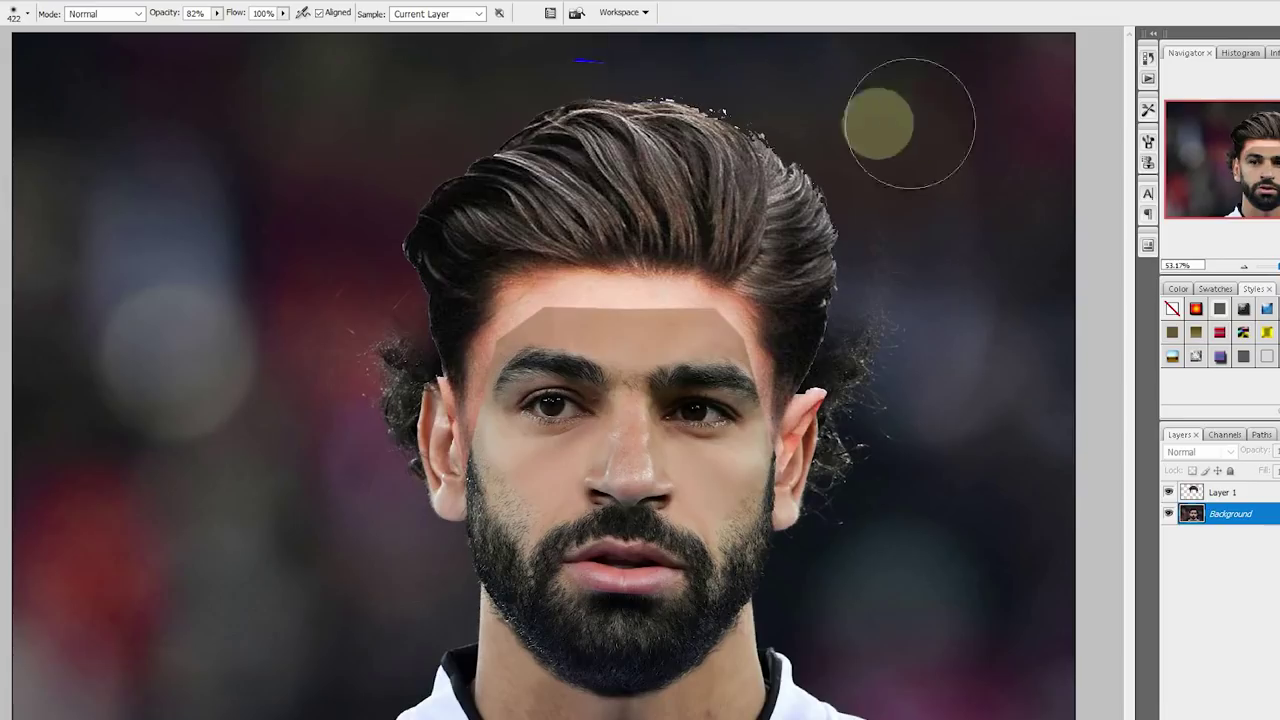
- Resample the clone source with a 176 px brush and trim the hair layer's edge near the ears
right_click(1022, 335)
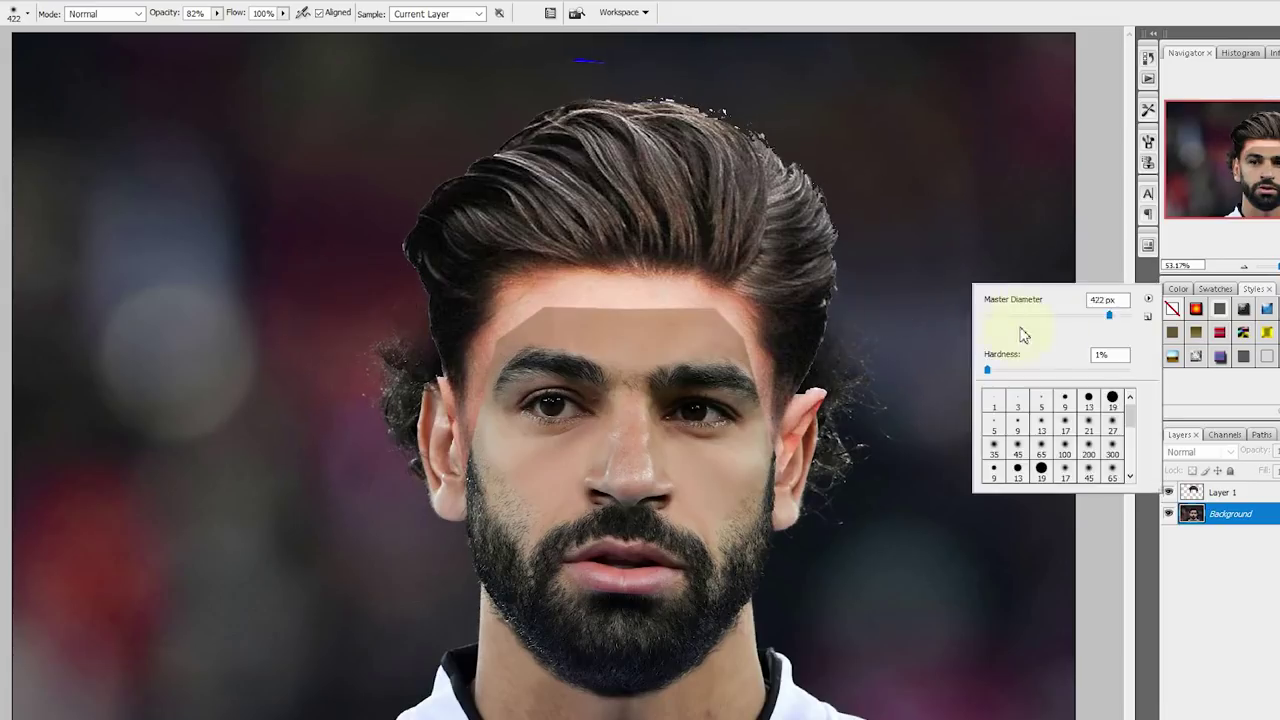
key(Return)
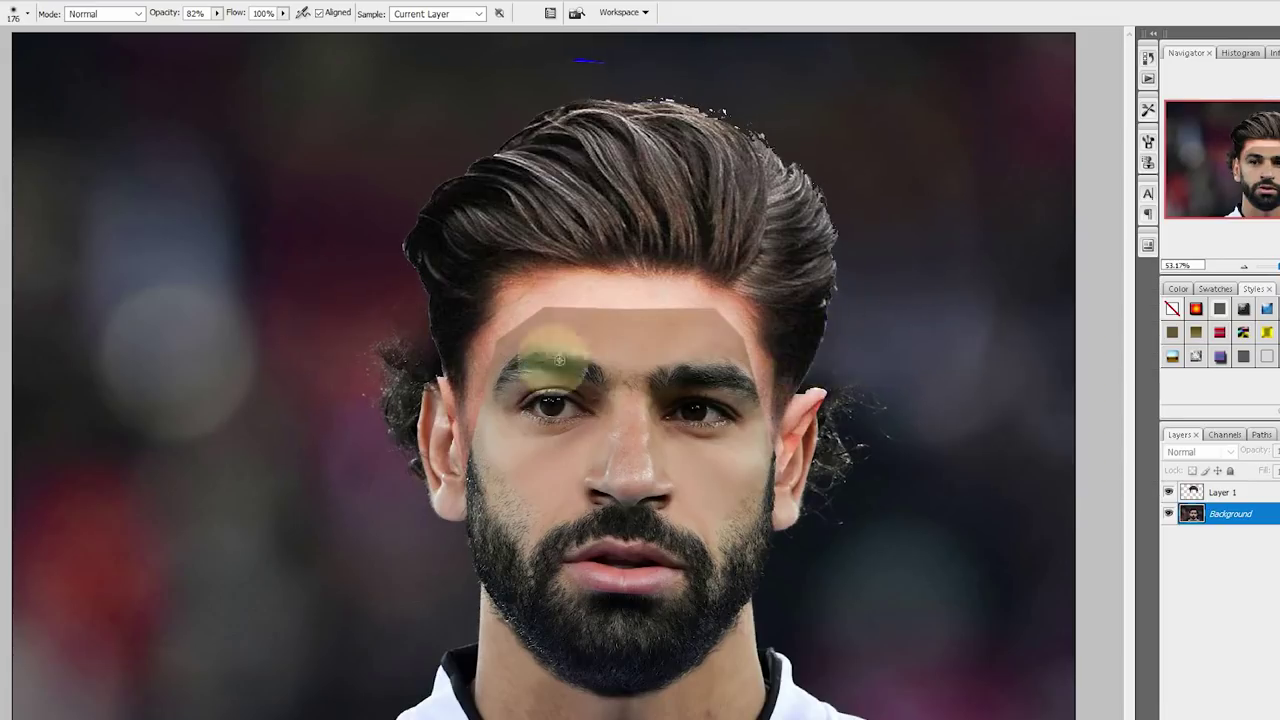
alt+click(325, 316)
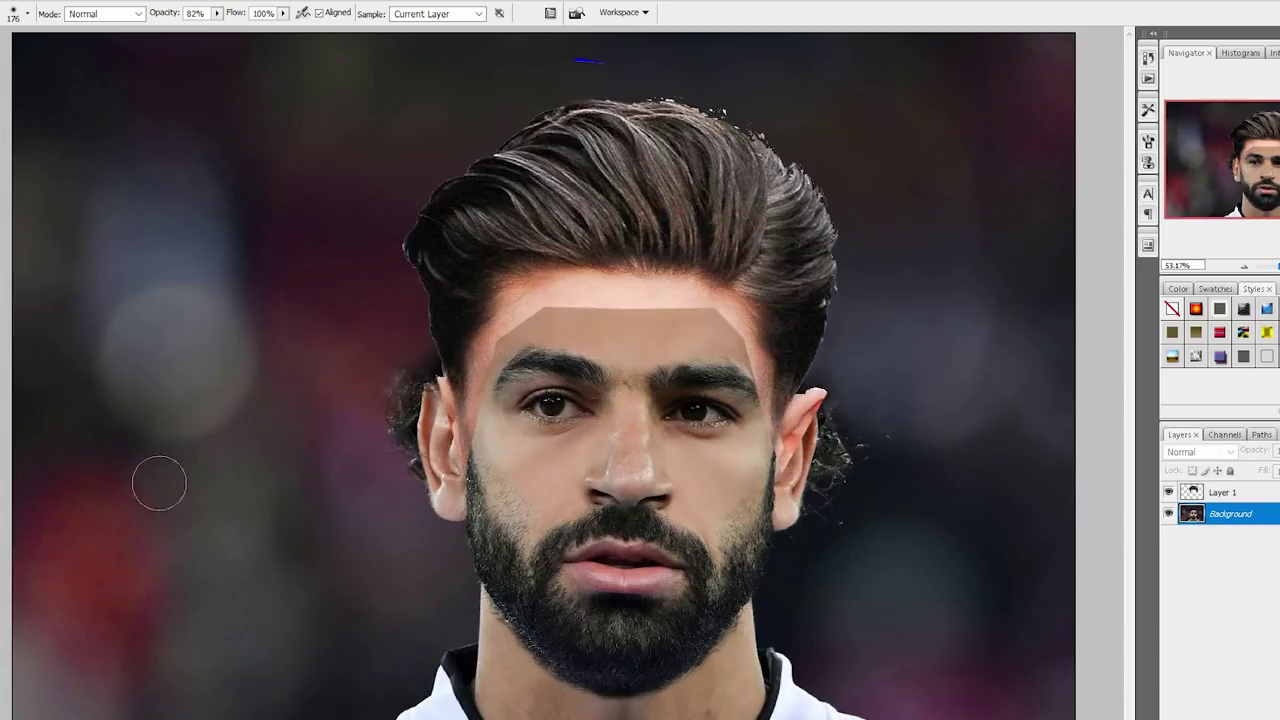
click(1178, 491)
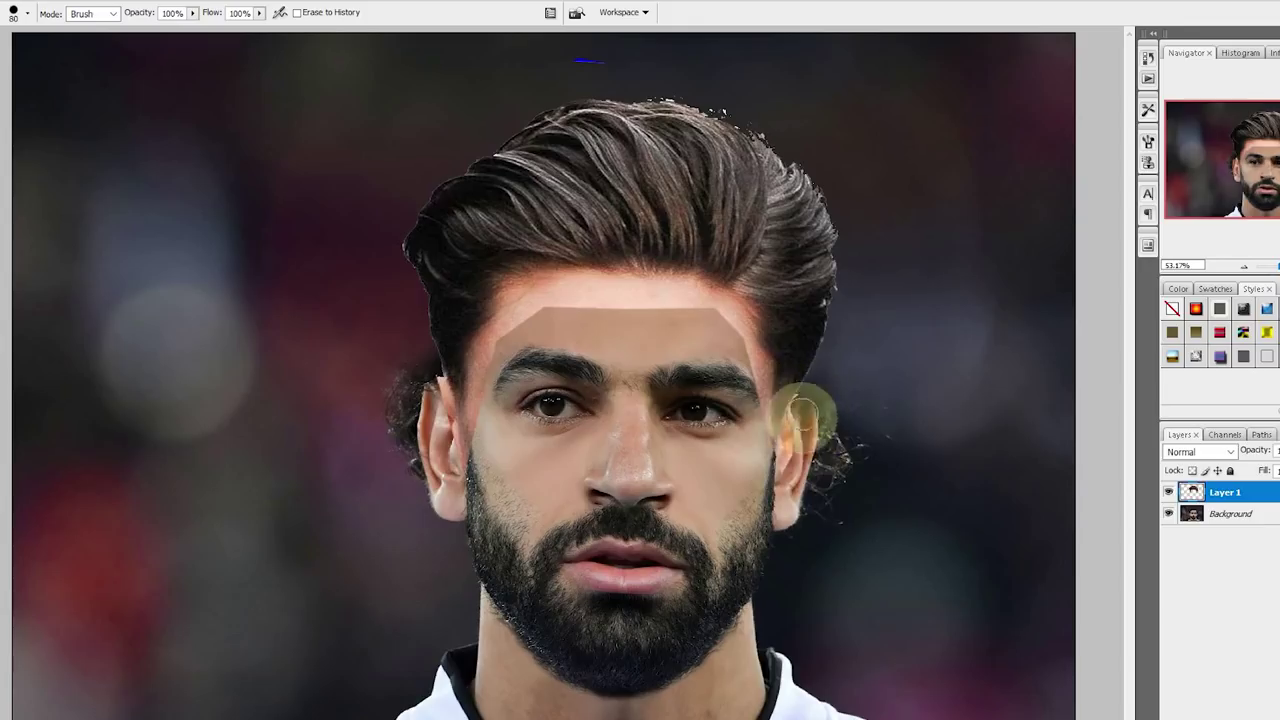
click(790, 445)
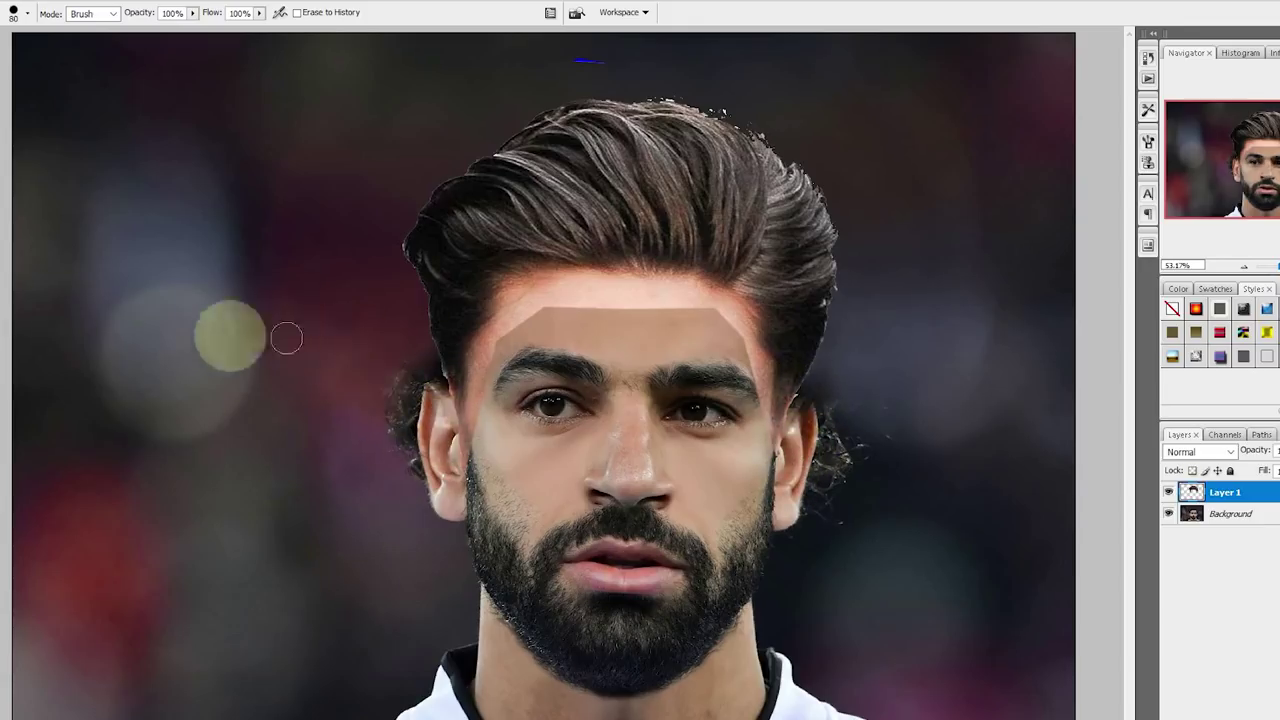
key(l)
scroll(420, 480, up, 2)
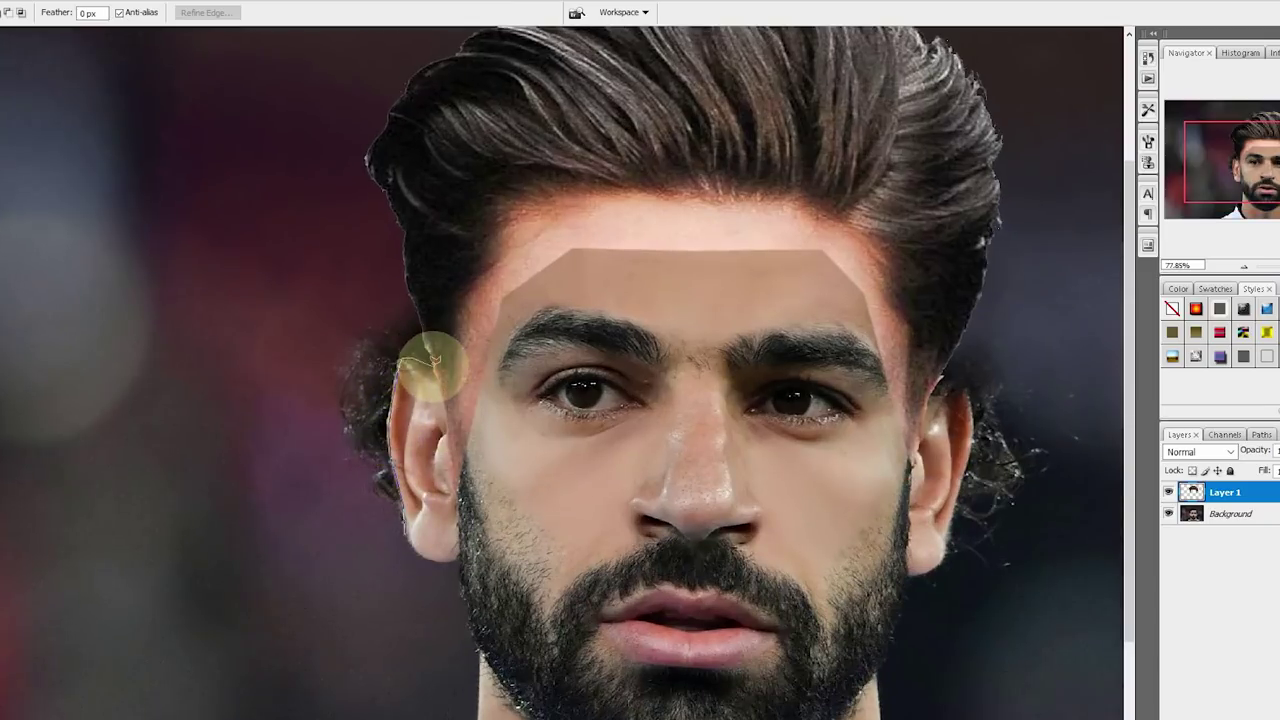
- Outline the curls beside the left ear and smudge them into the background
click(437, 363)
click(388, 259)
click(298, 300)
click(269, 410)
click(314, 535)
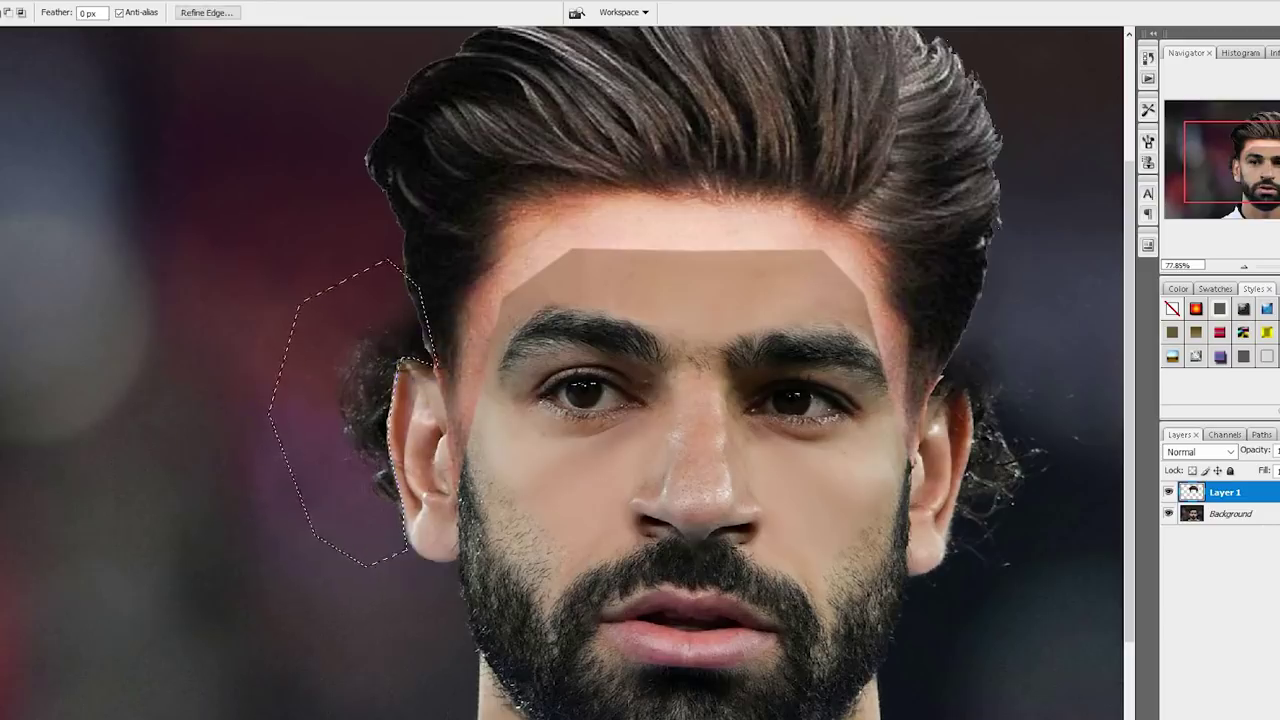
key(r)
right_click(378, 396)
key(Return)
key(alt+bracketleft)
drag(330, 437, 412, 367)
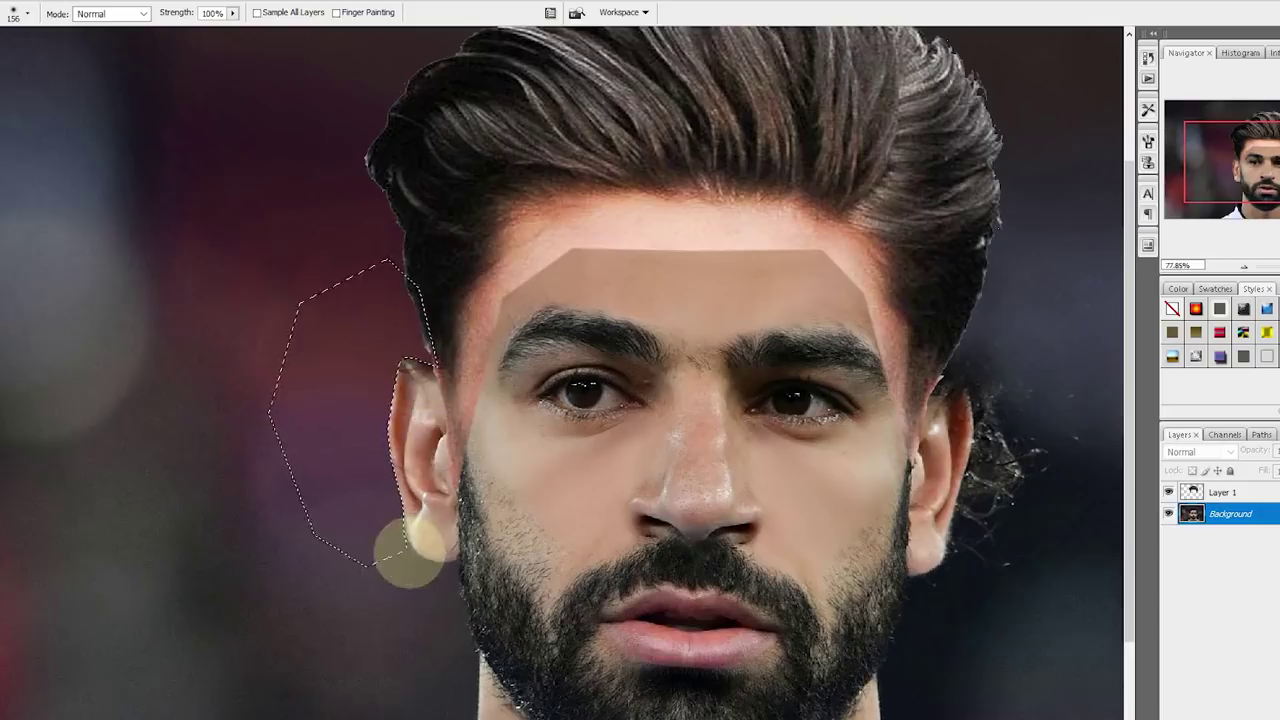
scroll(994, 449, up, 1)
- Outline the stray strands beside the right ear, smudge them away, and deselect
key(l)
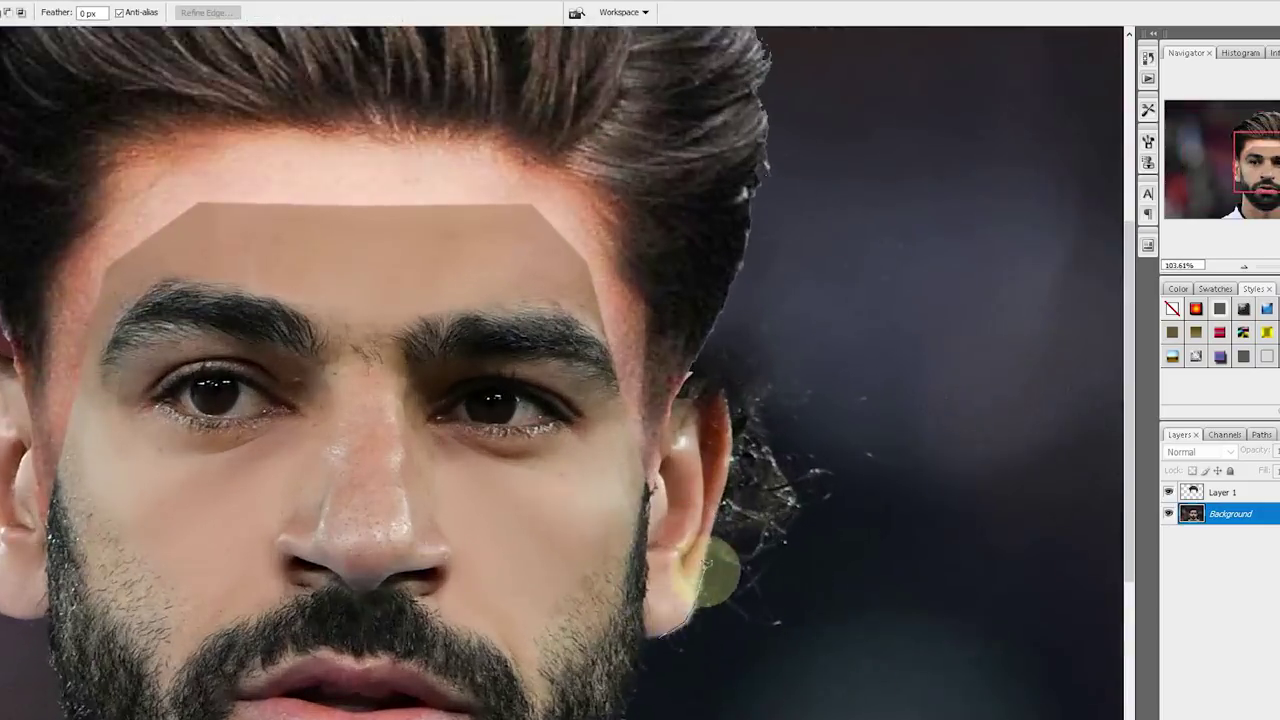
drag(706, 565, 734, 495)
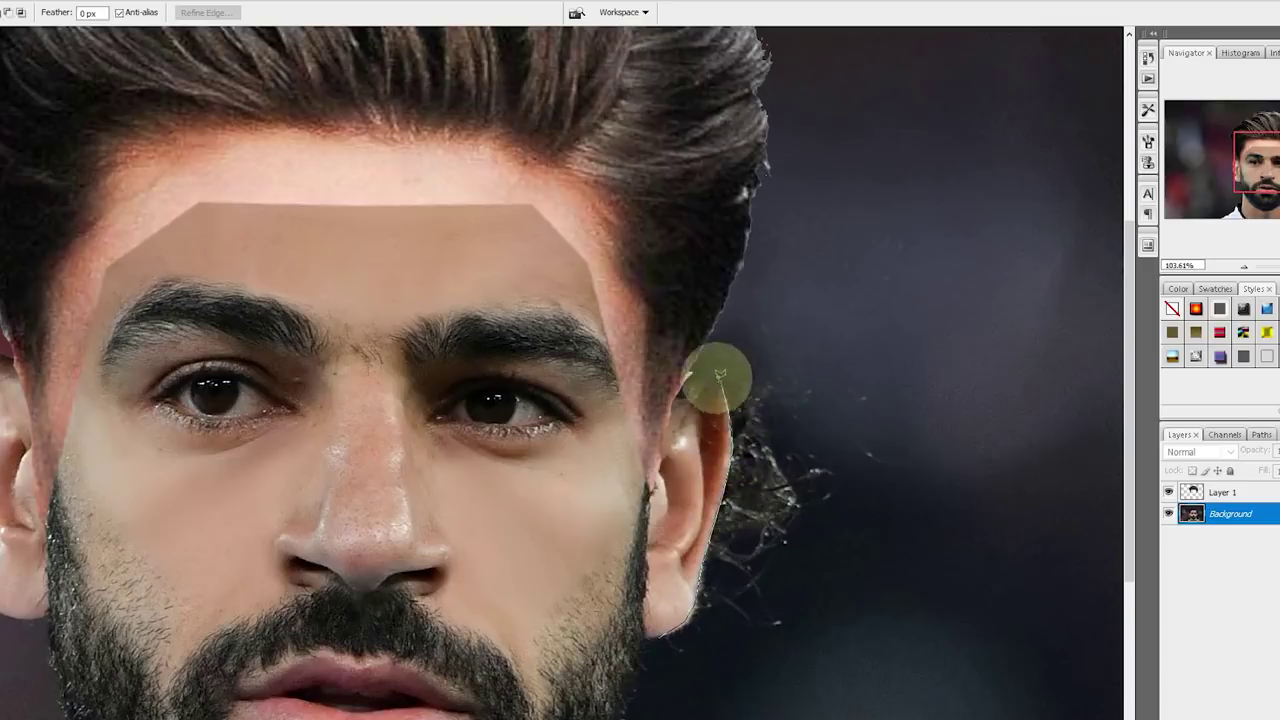
click(722, 268)
click(950, 345)
click(990, 500)
click(875, 665)
double_click(660, 686)
key(r)
mouse_move(859, 444)
mouse_down()
mouse_move(780, 426)
mouse_move(803, 586)
mouse_move(757, 523)
mouse_move(697, 641)
mouse_up()
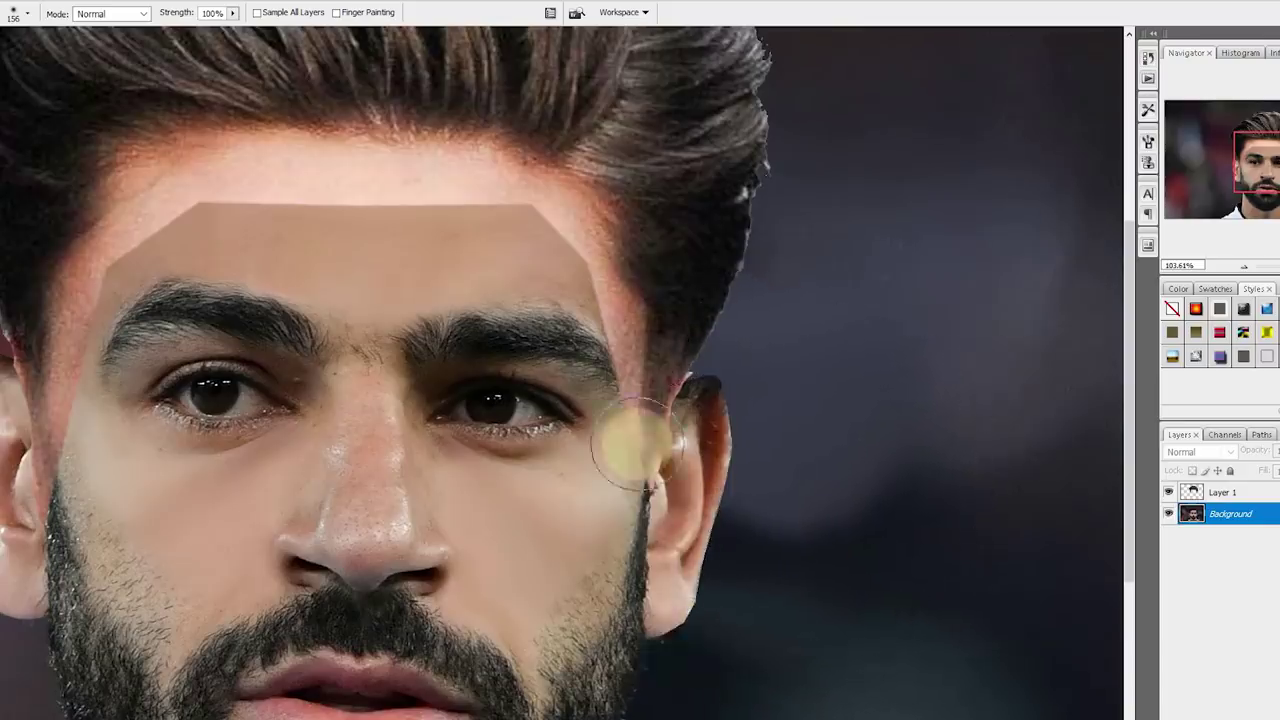
key(ctrl+d)
- Ready the Eraser on the hair layer, then lasso the top of the left ear
key(ctrl+0)
scroll(640, 360, up, 2)
click(1225, 492)
key(e)
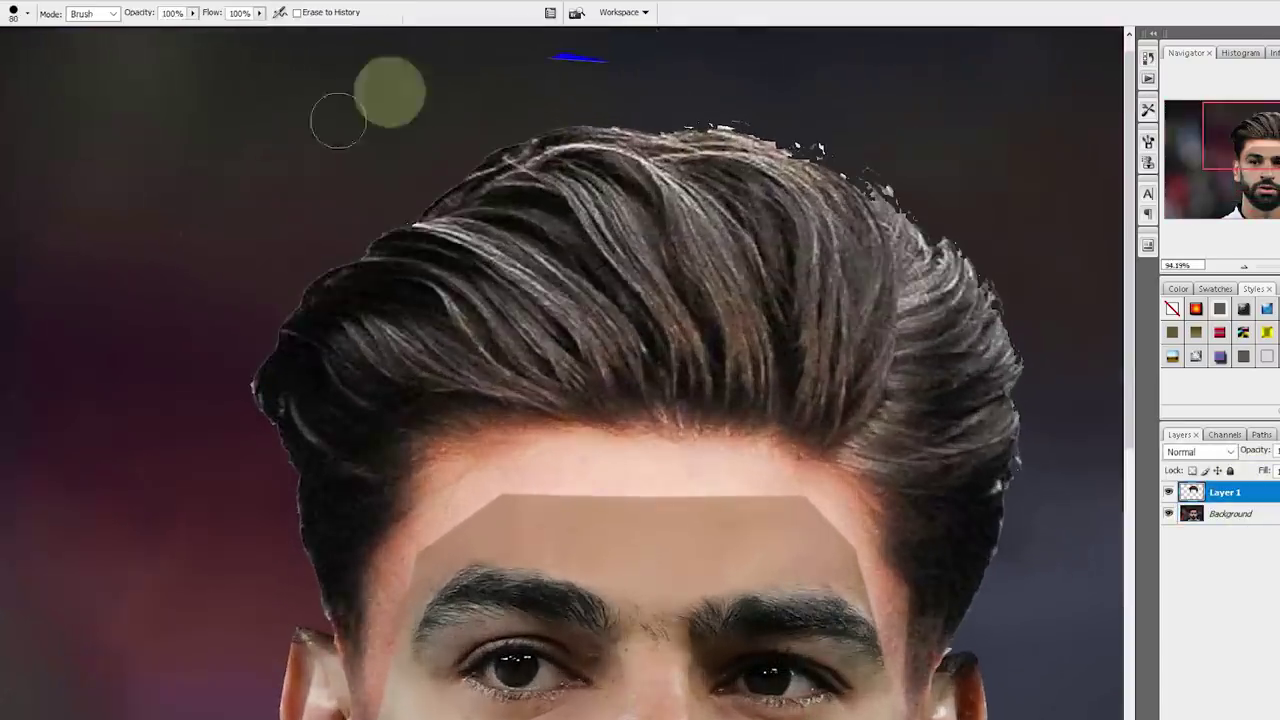
scroll(865, 272, up, 2)
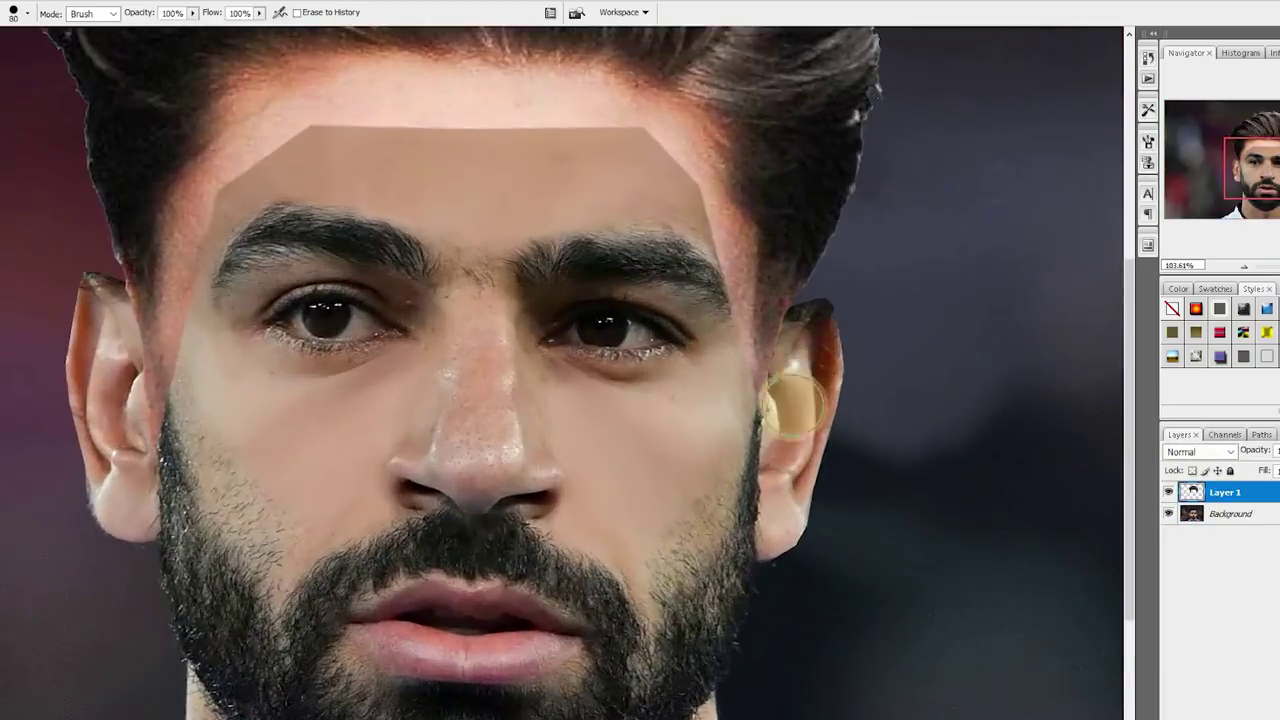
scroll(30, 200, up, 2)
key(l)
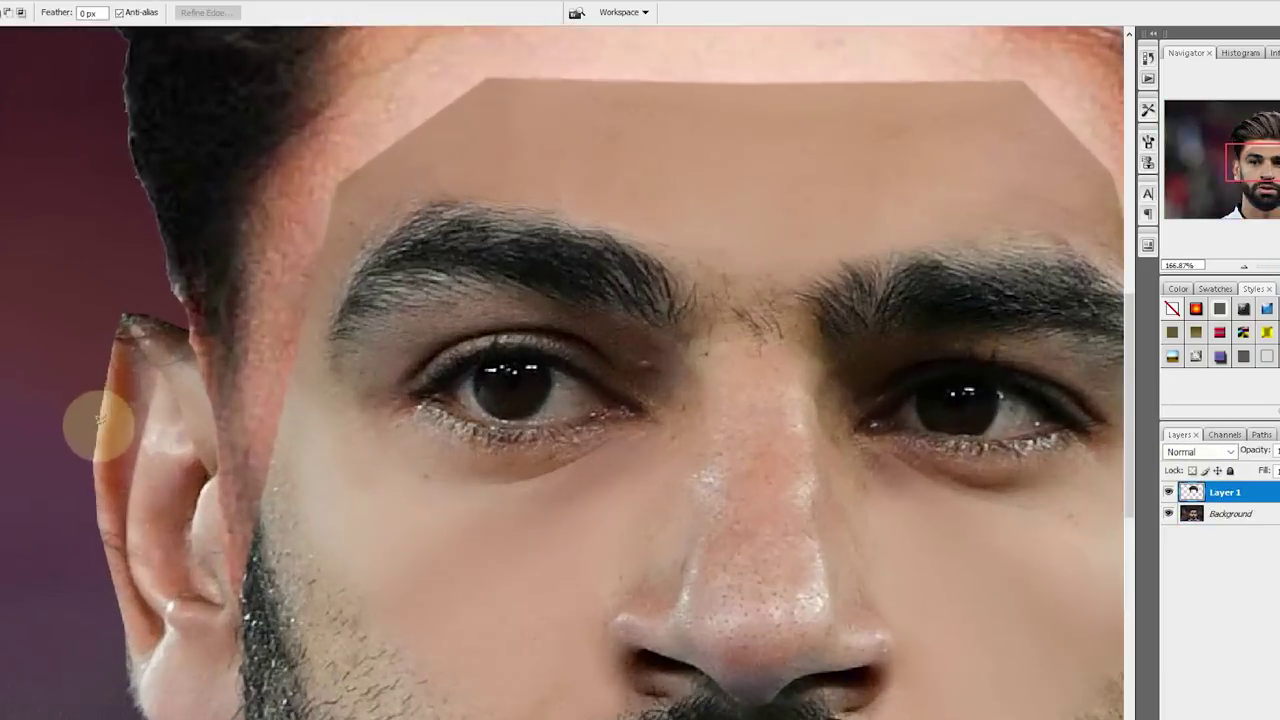
drag(98, 418, 115, 330)
drag(200, 333, 128, 478)
- Set up the Clone Stamp with a 21 px brush on the original photo layer
right_click(178, 340)
key(Return)
key(alt+bracketleft)
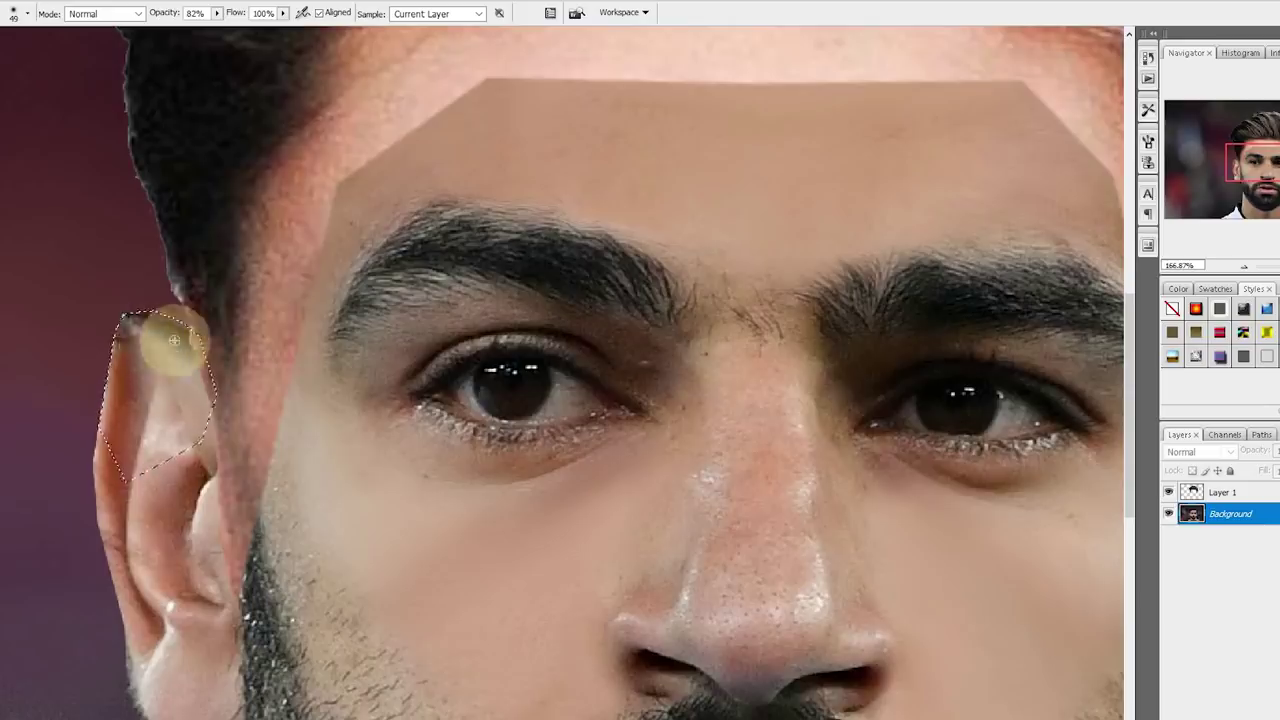
right_click(170, 340)
text(21)
key(Return)
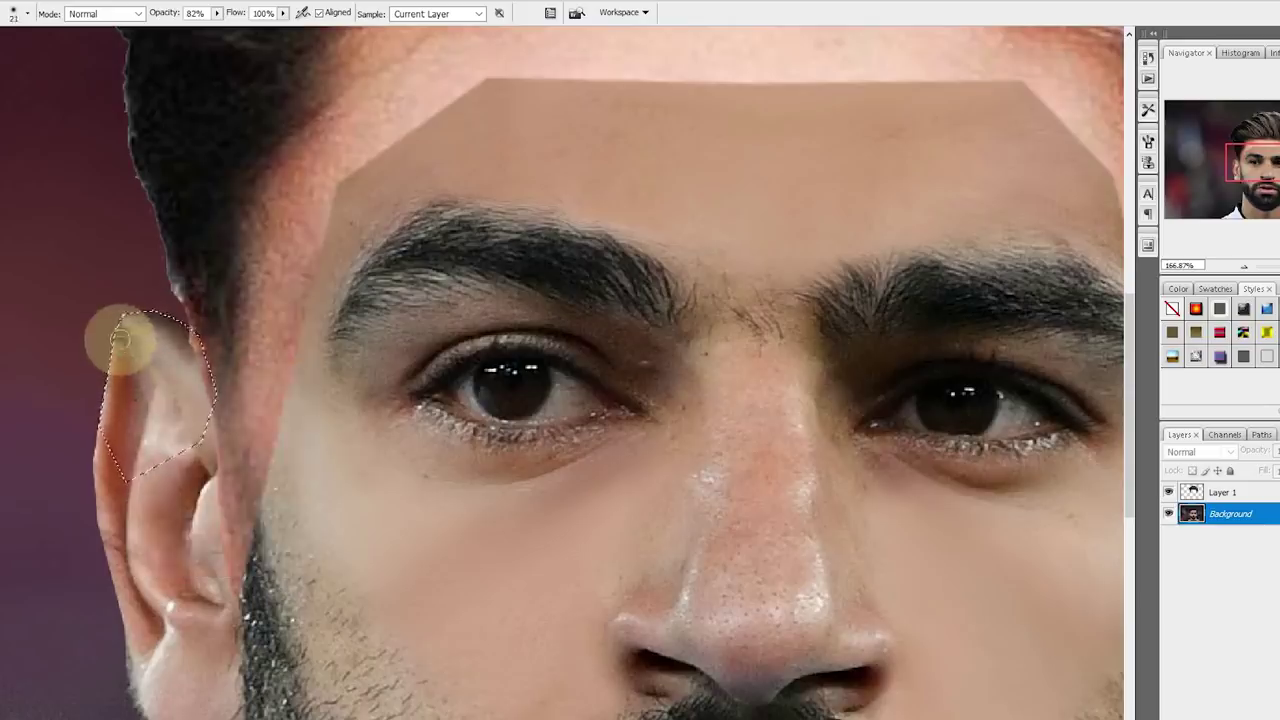
scroll(200, 370, down, 1)
scroll(229, 380, down, 1)
scroll(500, 514, down, 2)
scroll(403, 403, up, 2)
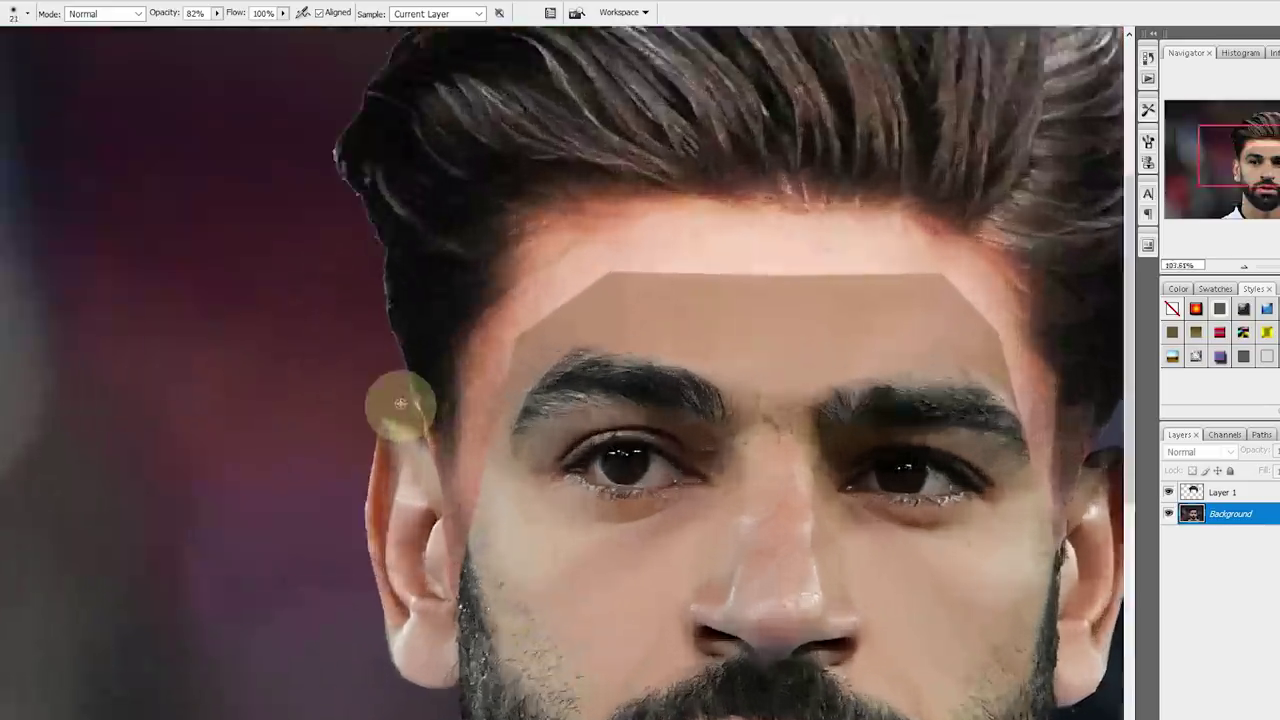
scroll(400, 434, up, 2)
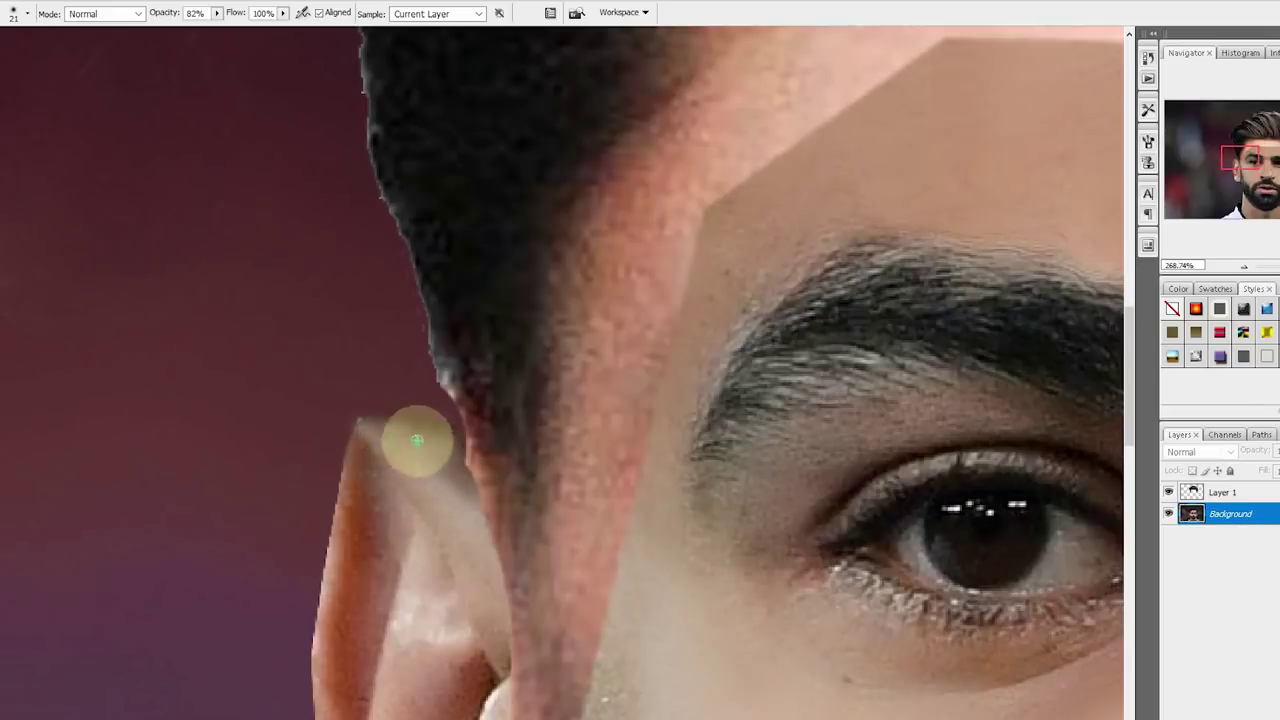
scroll(443, 462, down, 3)
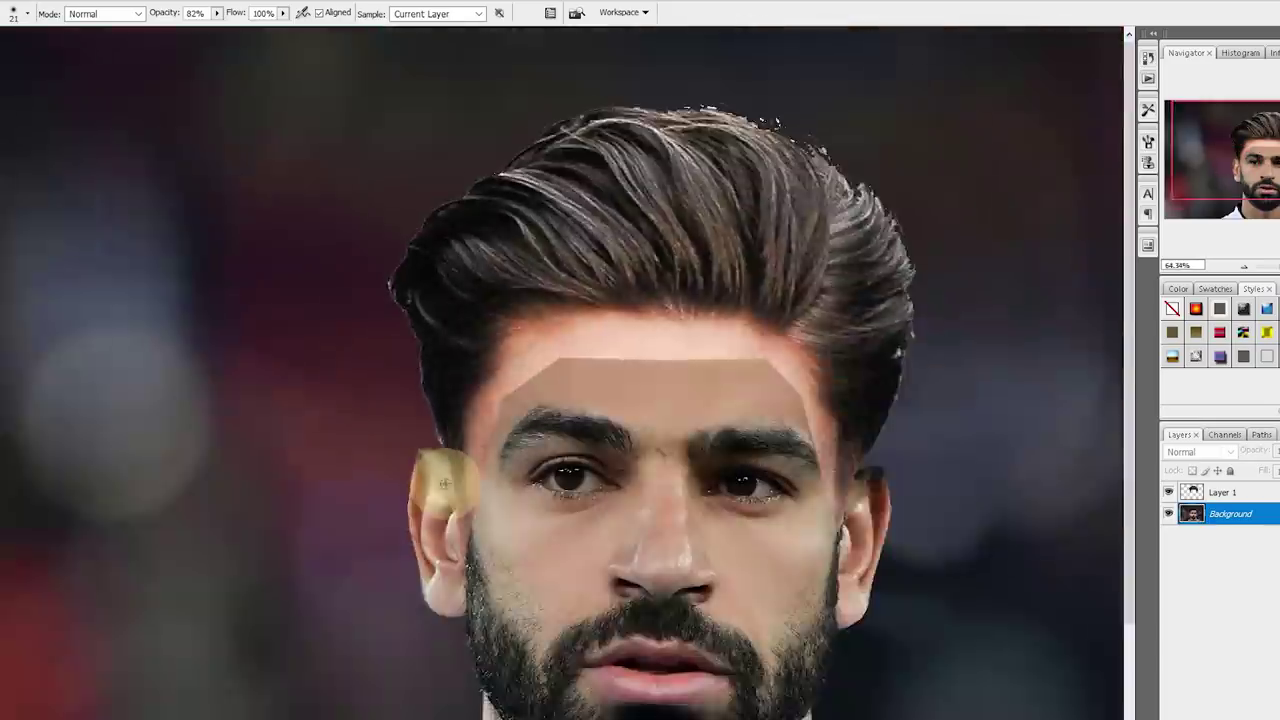
scroll(909, 434, up, 2)
scroll(909, 434, up, 2)
- Lasso-select the dark leftover hair on the tip of the right ear
key(l)
click(735, 483)
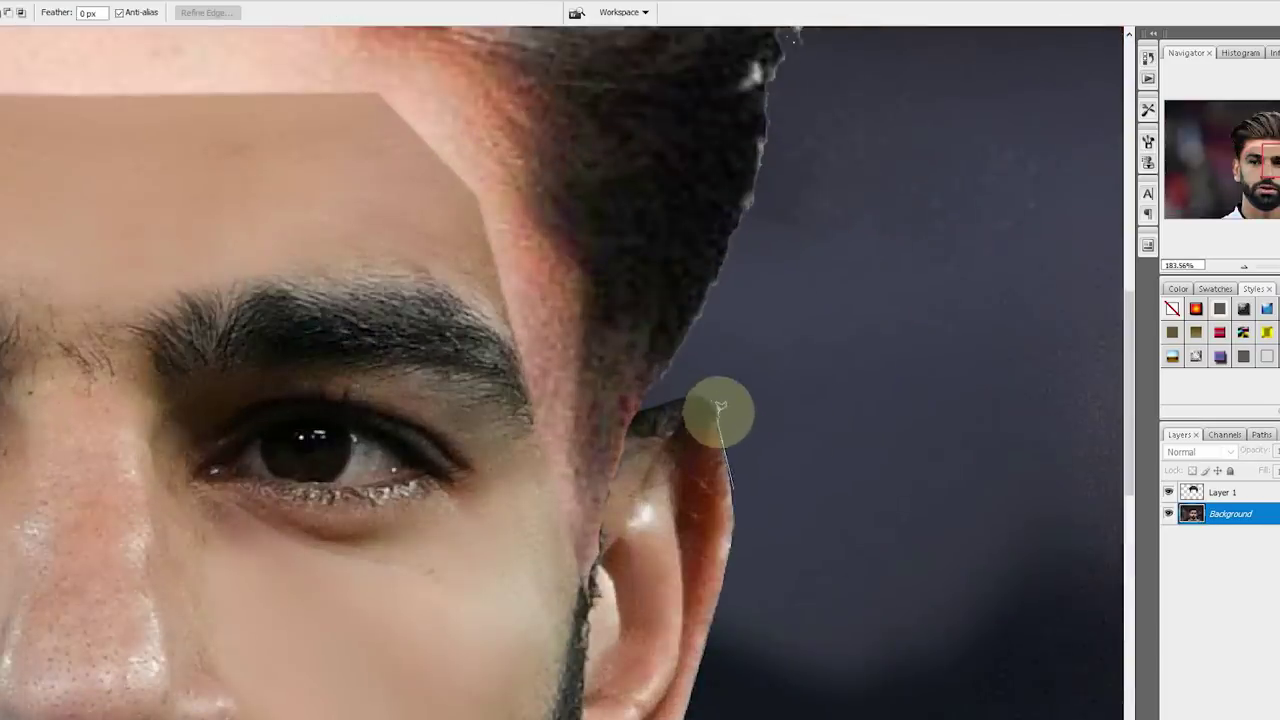
click(732, 552)
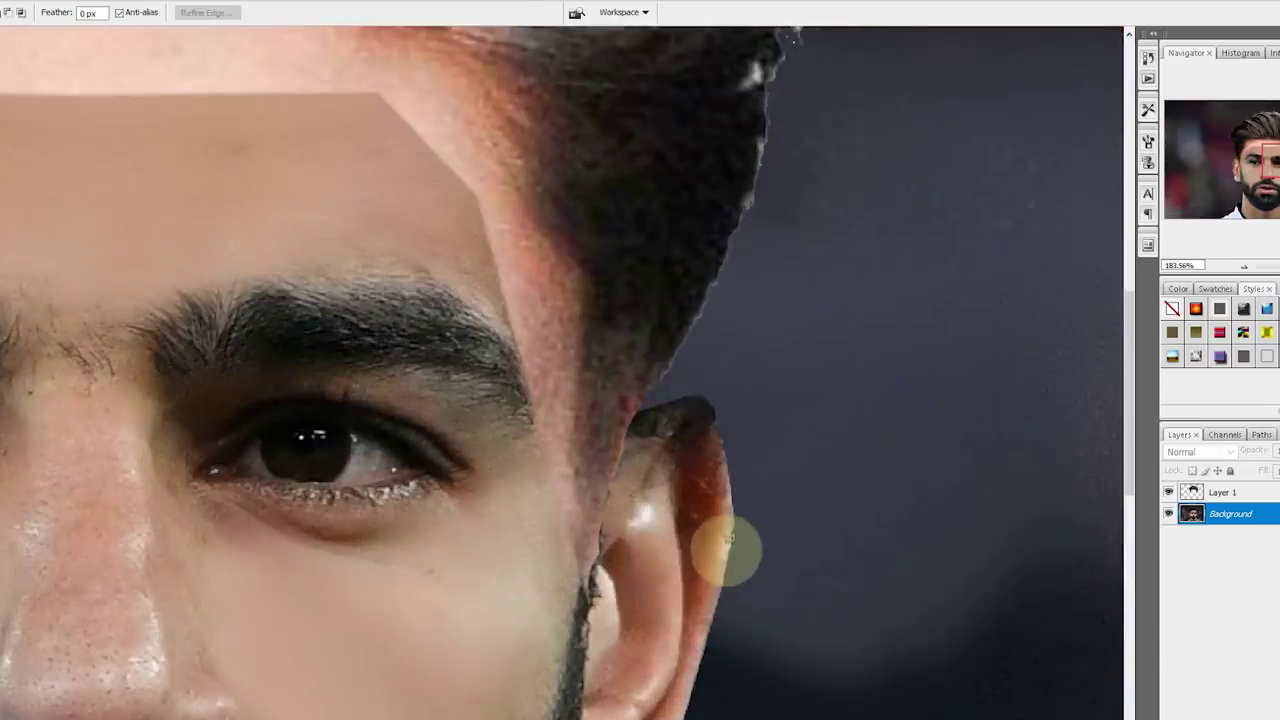
mouse_move(740, 463)
mouse_down()
mouse_move(723, 398)
mouse_move(655, 630)
mouse_up()
key(s)
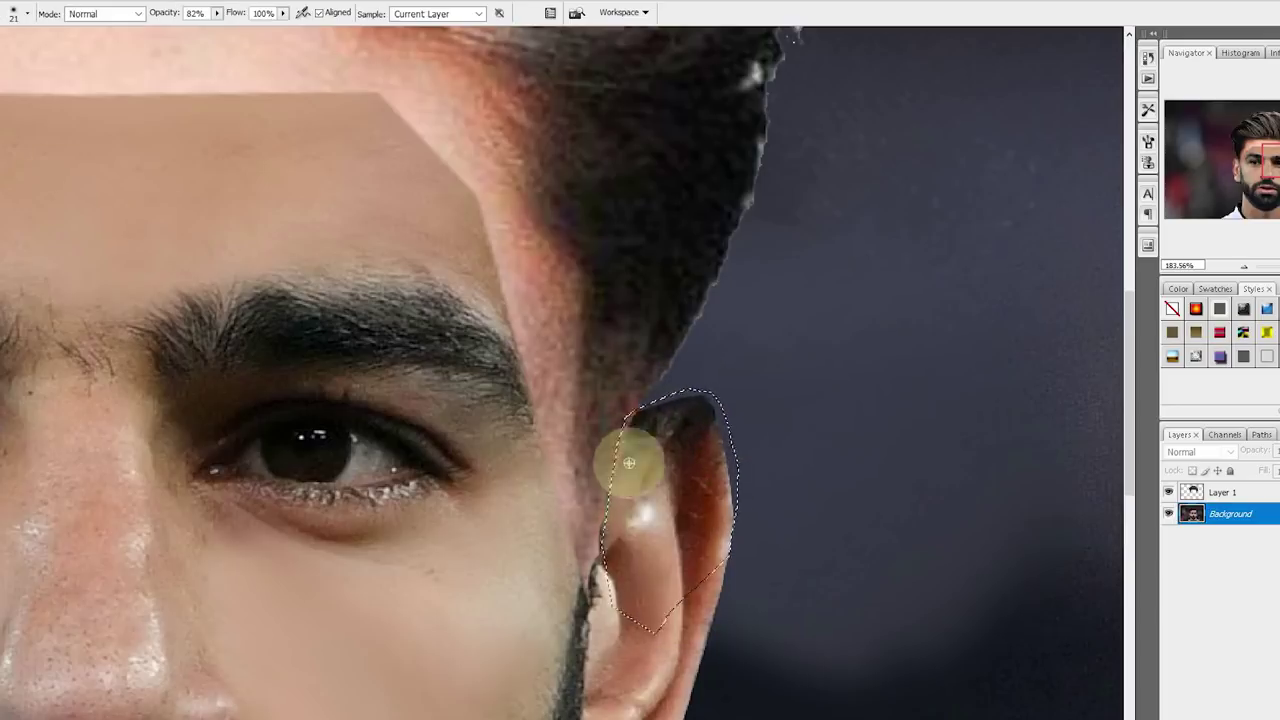
- Clone skin over the dark ear tip inside the selection with a 38 px brush
right_click(630, 460)
key(Return)
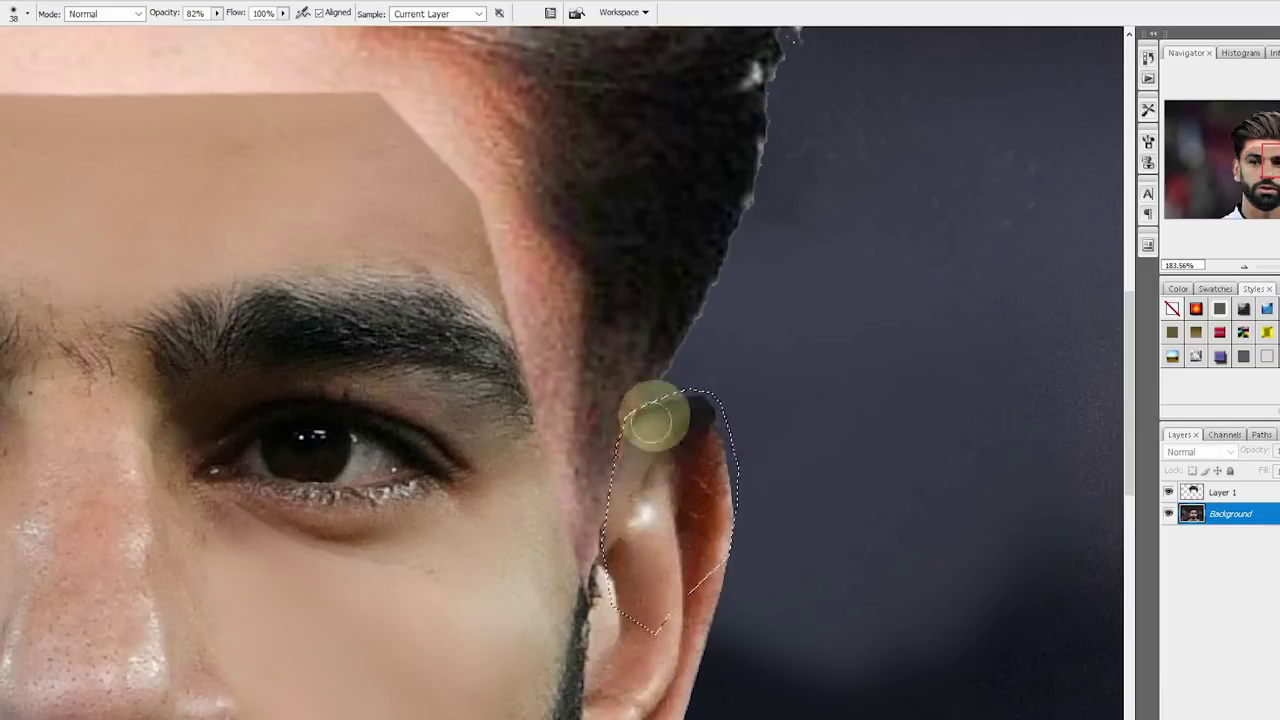
mouse_move(678, 405)
mouse_down()
mouse_move(698, 433)
mouse_move(674, 462)
mouse_up()
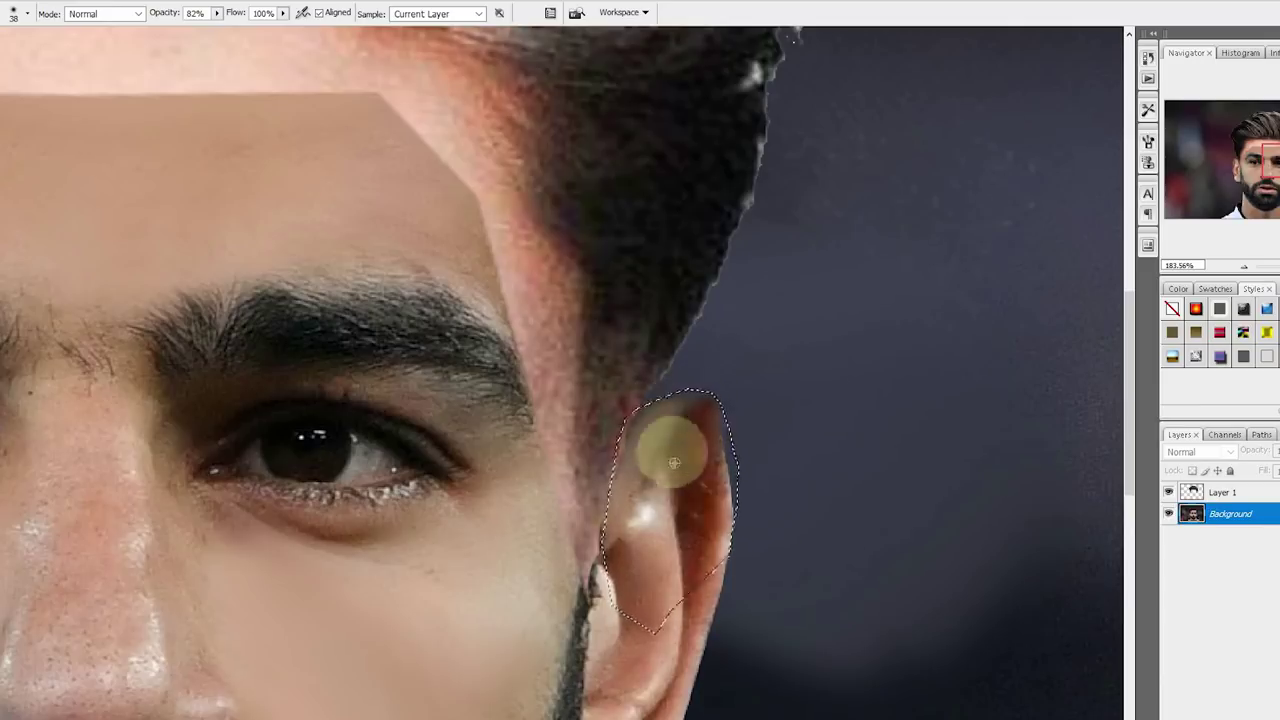
scroll(674, 462, down, 5)
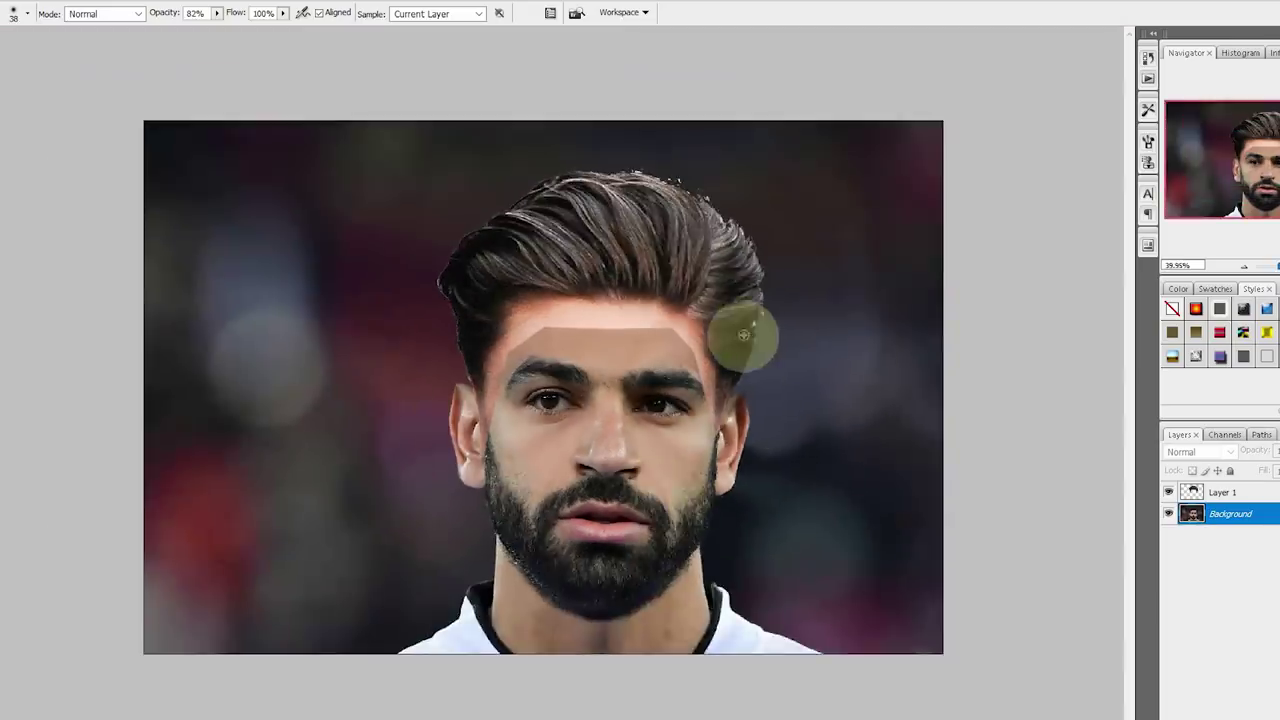
scroll(743, 335, up, 2)
scroll(737, 306, up, 1)
key(alt+bracketright)
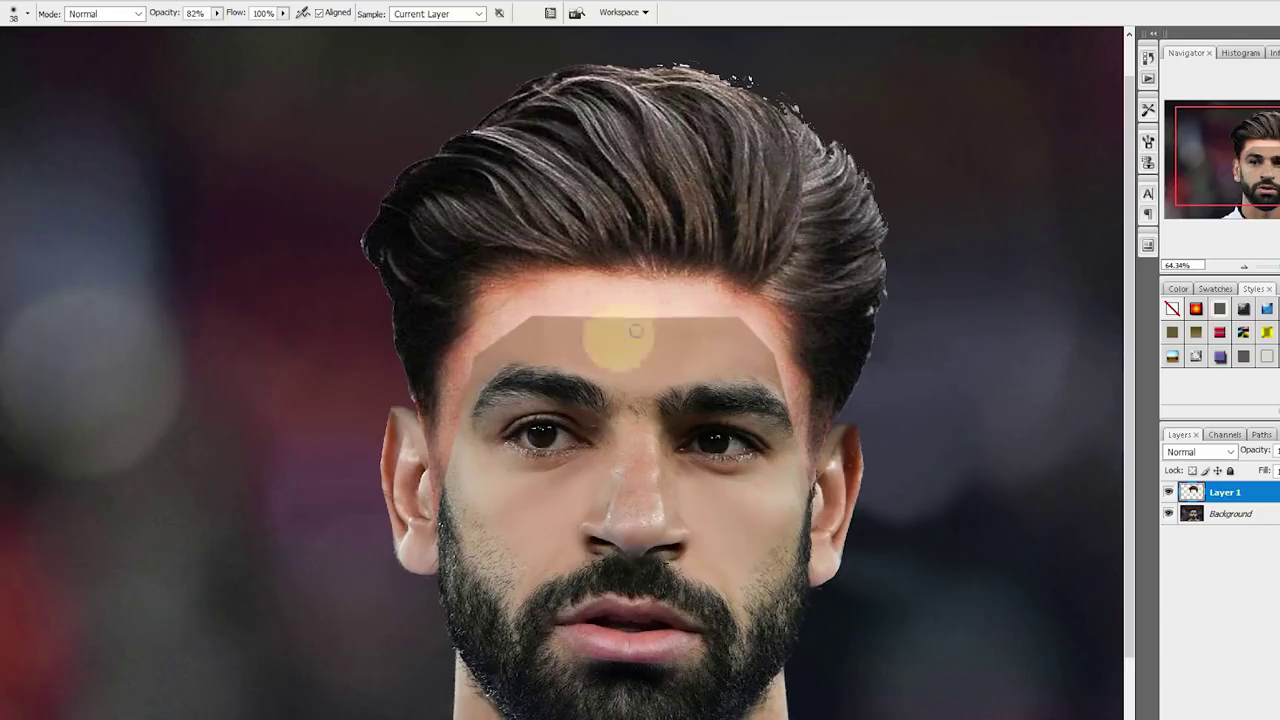
- Apply Hue/Saturation to Layer 1's forehead patch: Saturation -5, Lightness -22
key(e)
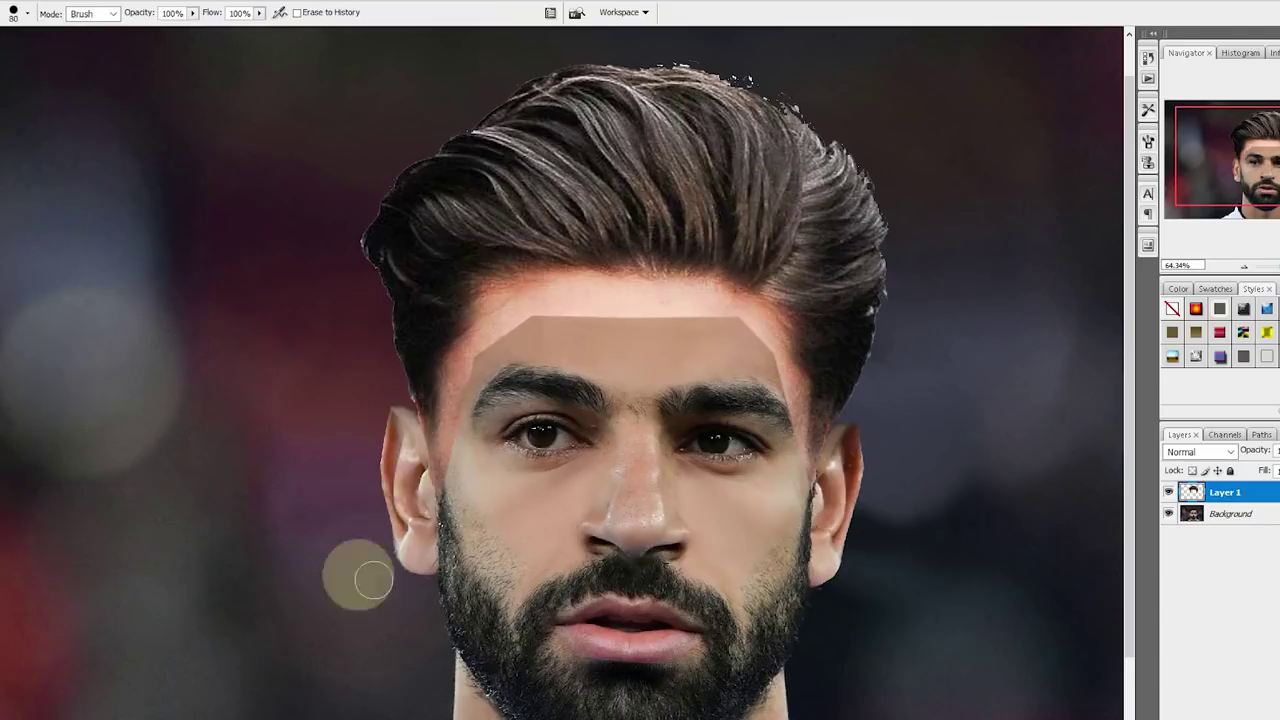
key(ctrl+u)
drag(728, 155, 1123, 367)
drag(1000, 428, 1003, 437)
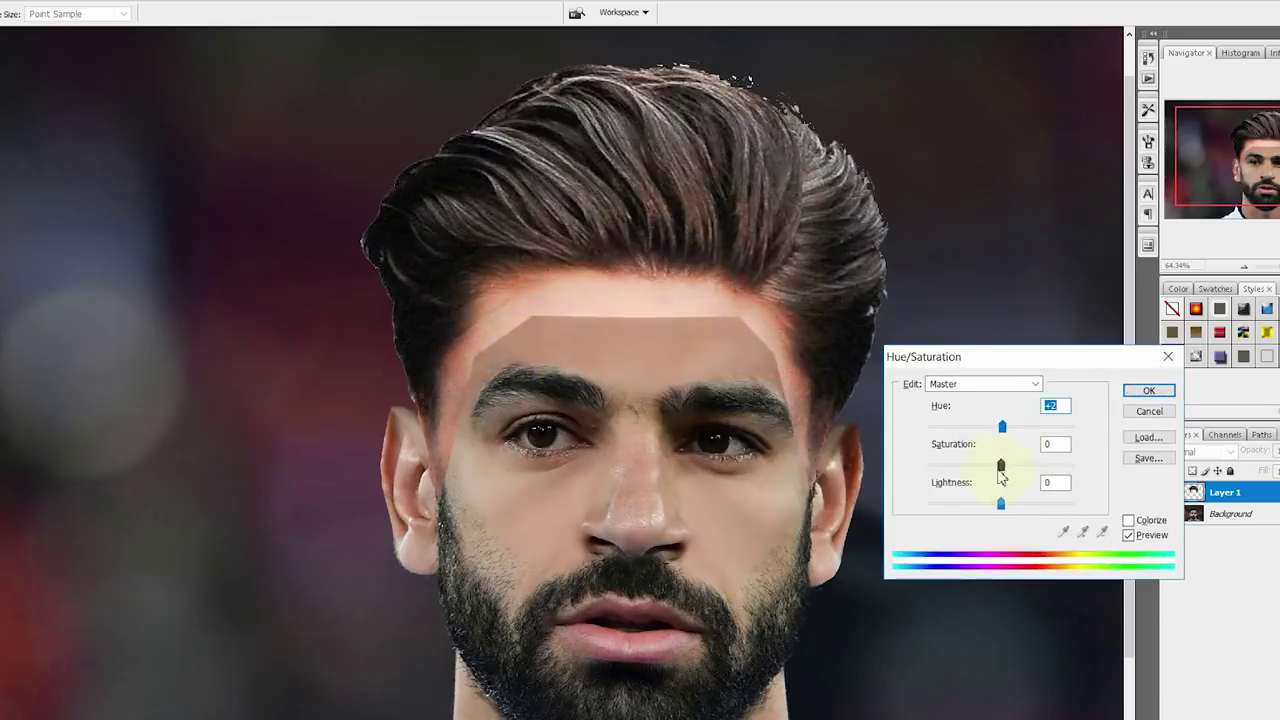
drag(1005, 472, 1008, 468)
mouse_move(1001, 504)
mouse_down()
mouse_move(1017, 506)
mouse_move(987, 510)
mouse_up()
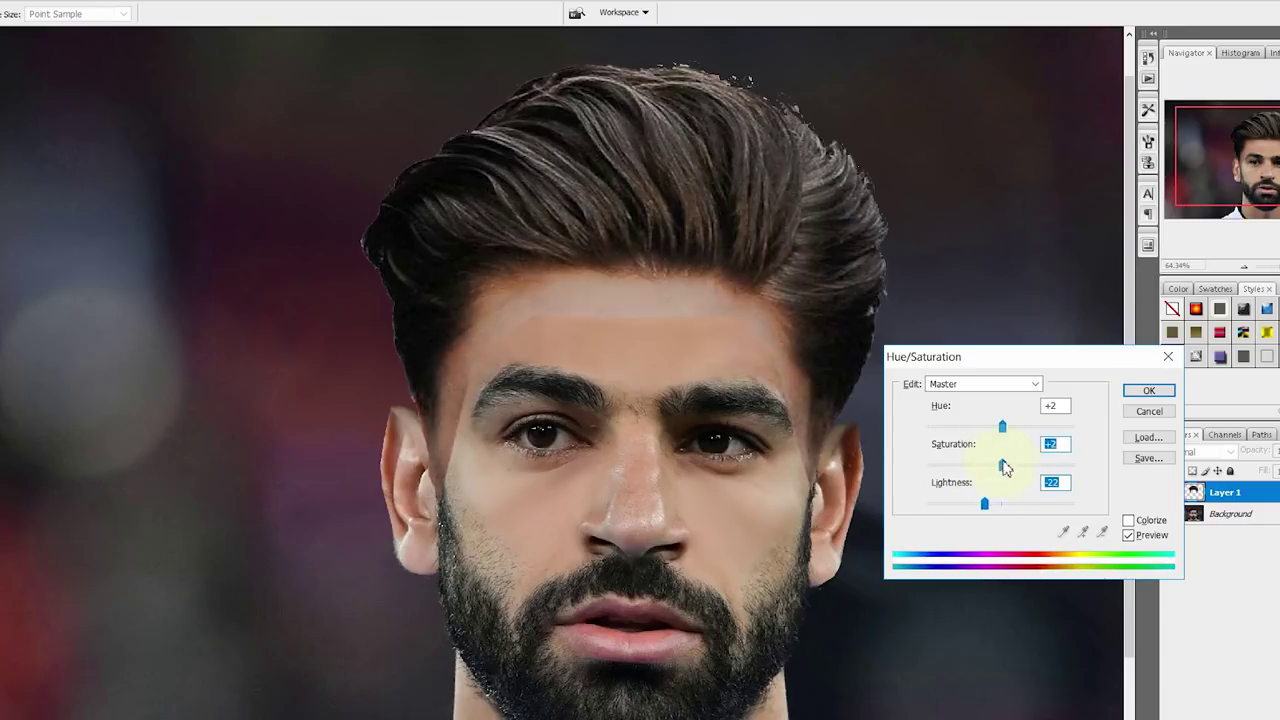
click(1150, 390)
key(e)
right_click(508, 412)
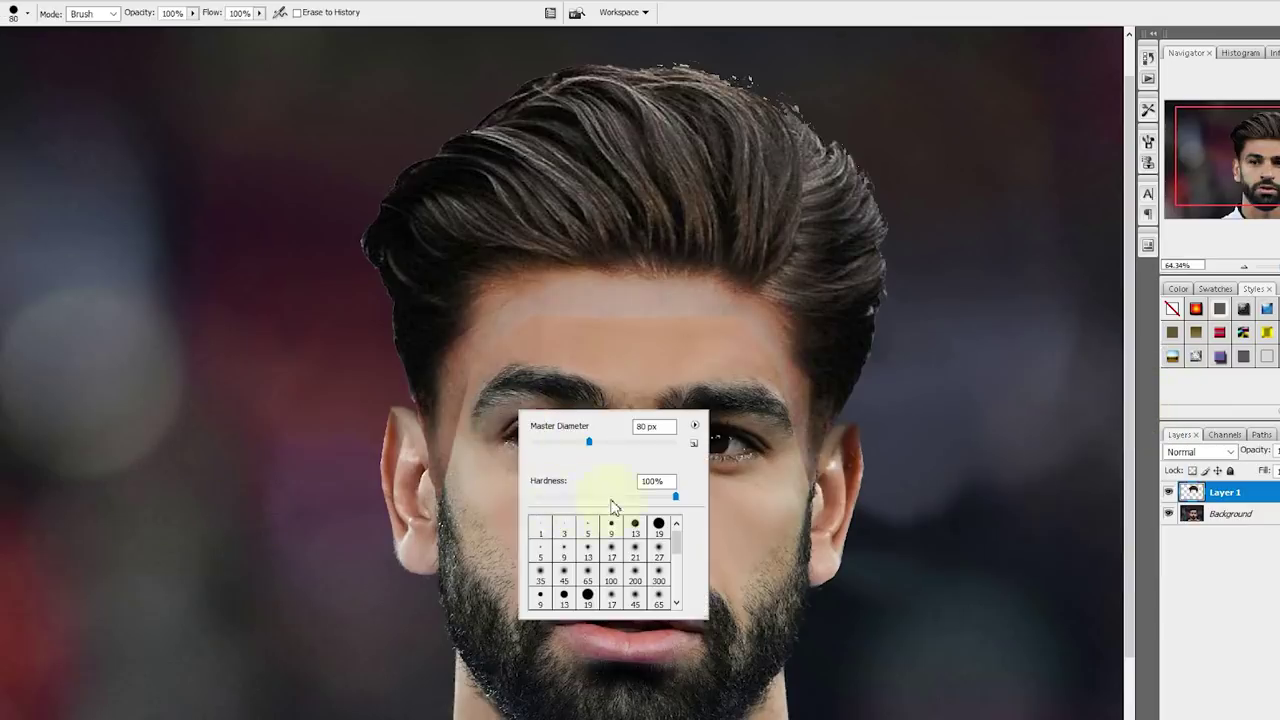
- Soften the forehead patch's hard edge with a 145 px eraser
key(Return)
right_click(510, 325)
drag(591, 354, 623, 357)
key(Return)
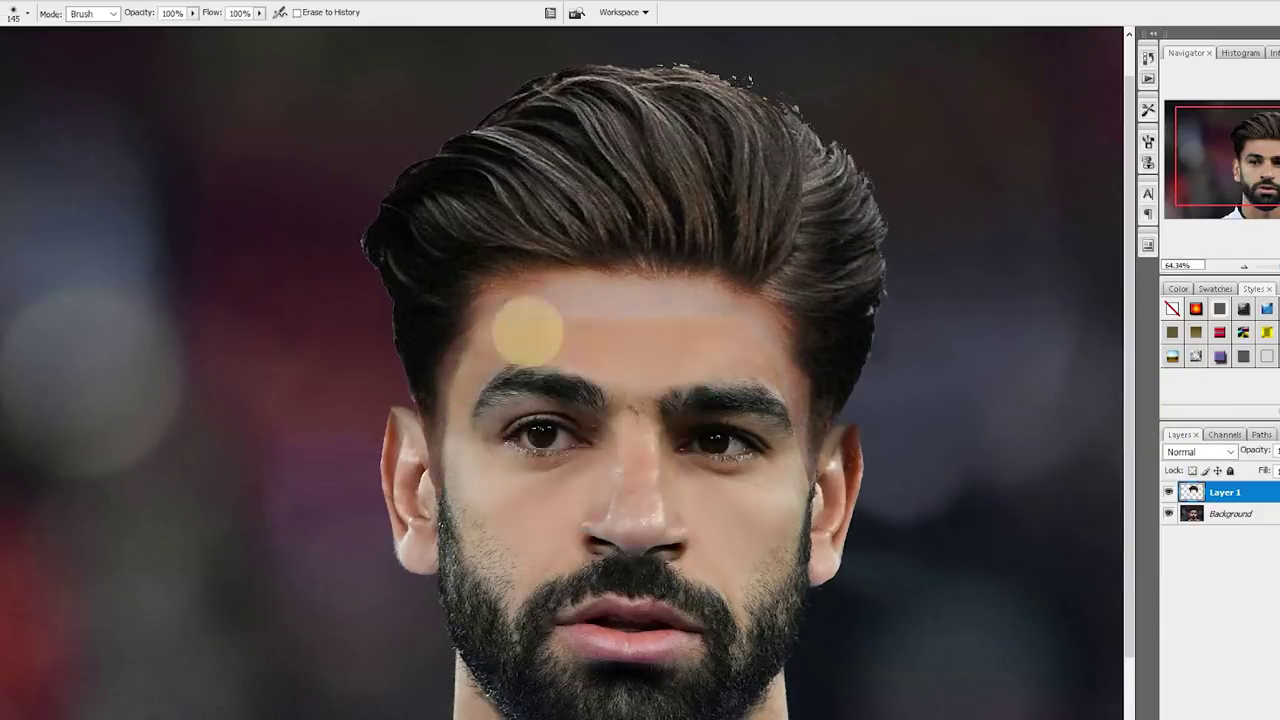
click(769, 487)
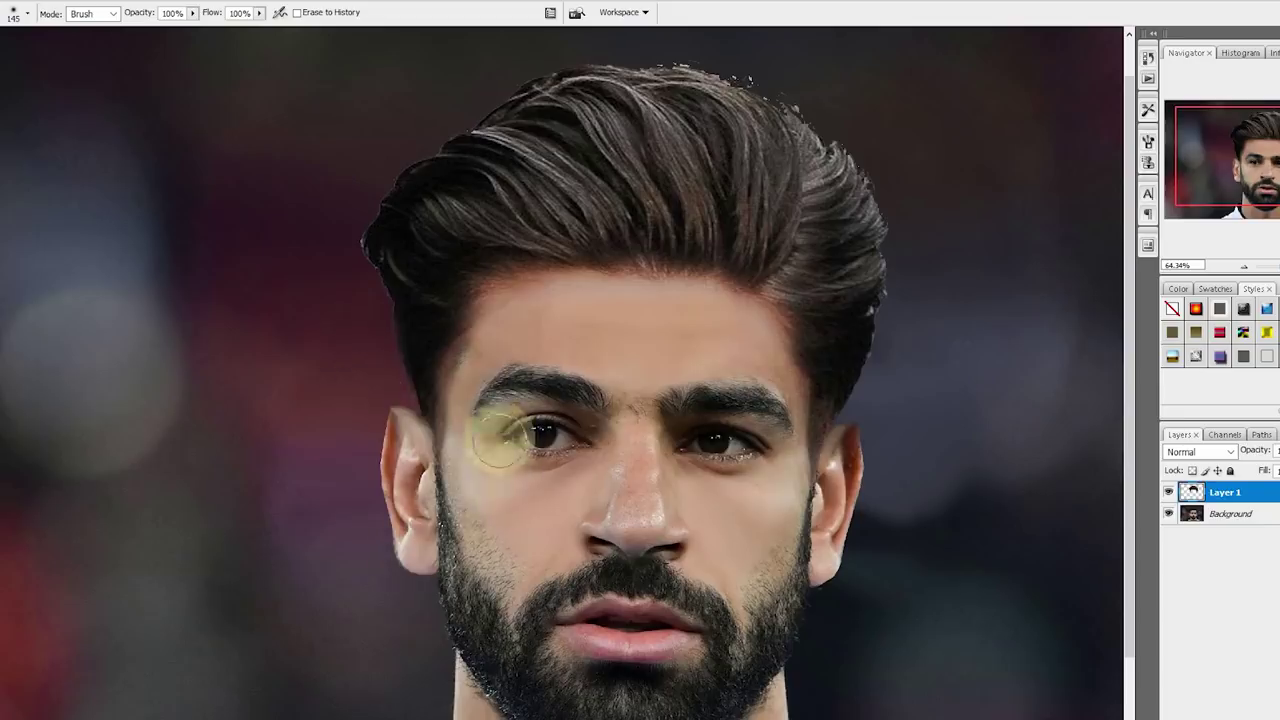
scroll(550, 360, down, 2)
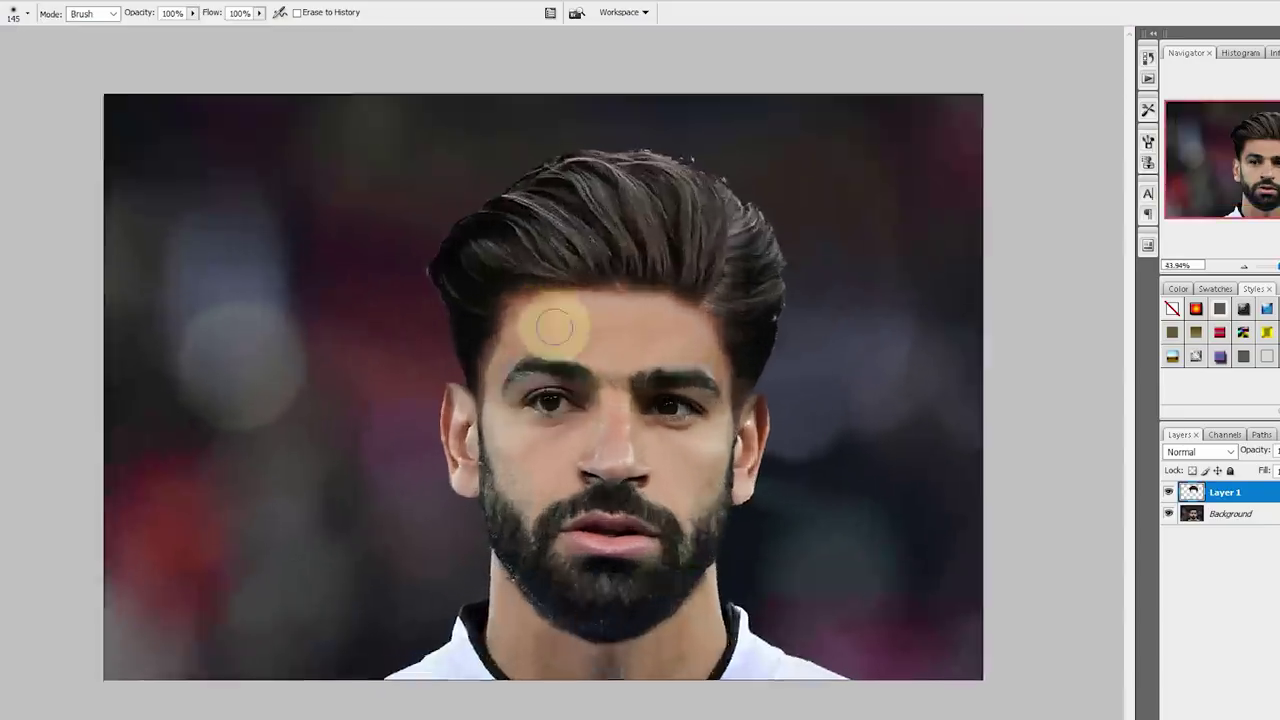
scroll(557, 329, up, 3)
- Erase the white specks along the top of the hair with a soft 65 px eraser
right_click(290, 205)
key(Return)
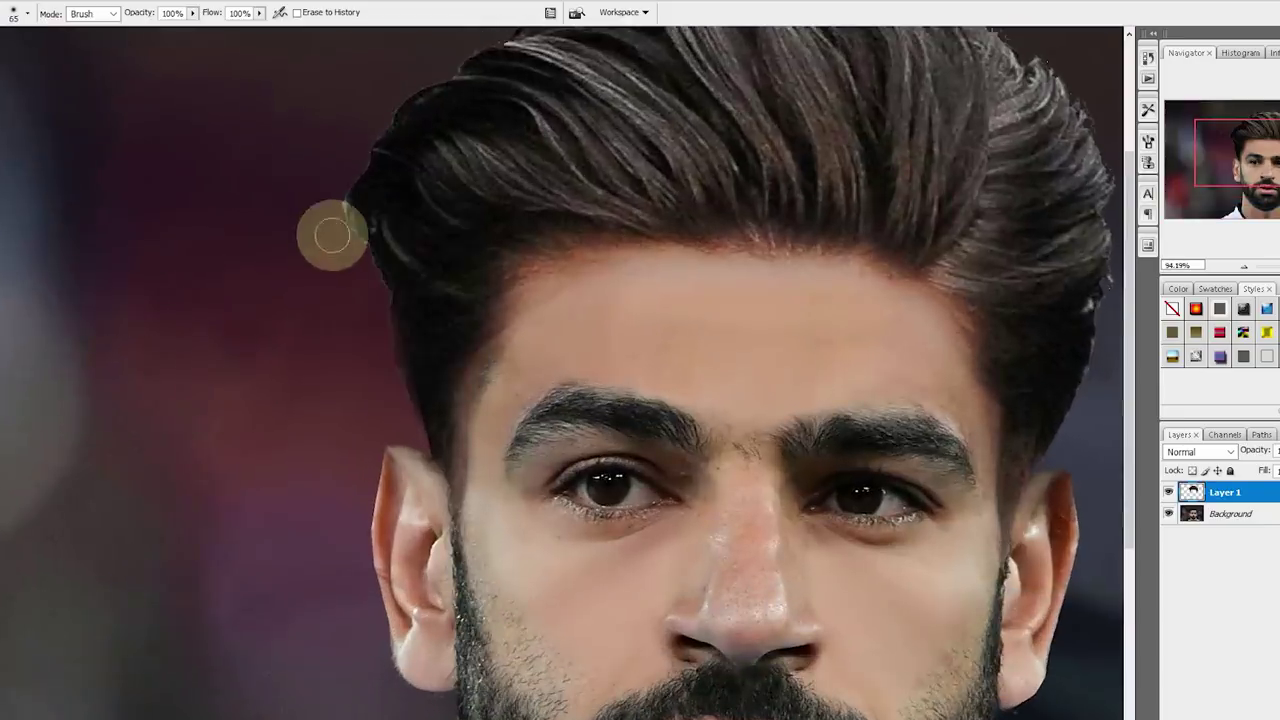
scroll(360, 270, up, 2)
scroll(343, 243, up, 2)
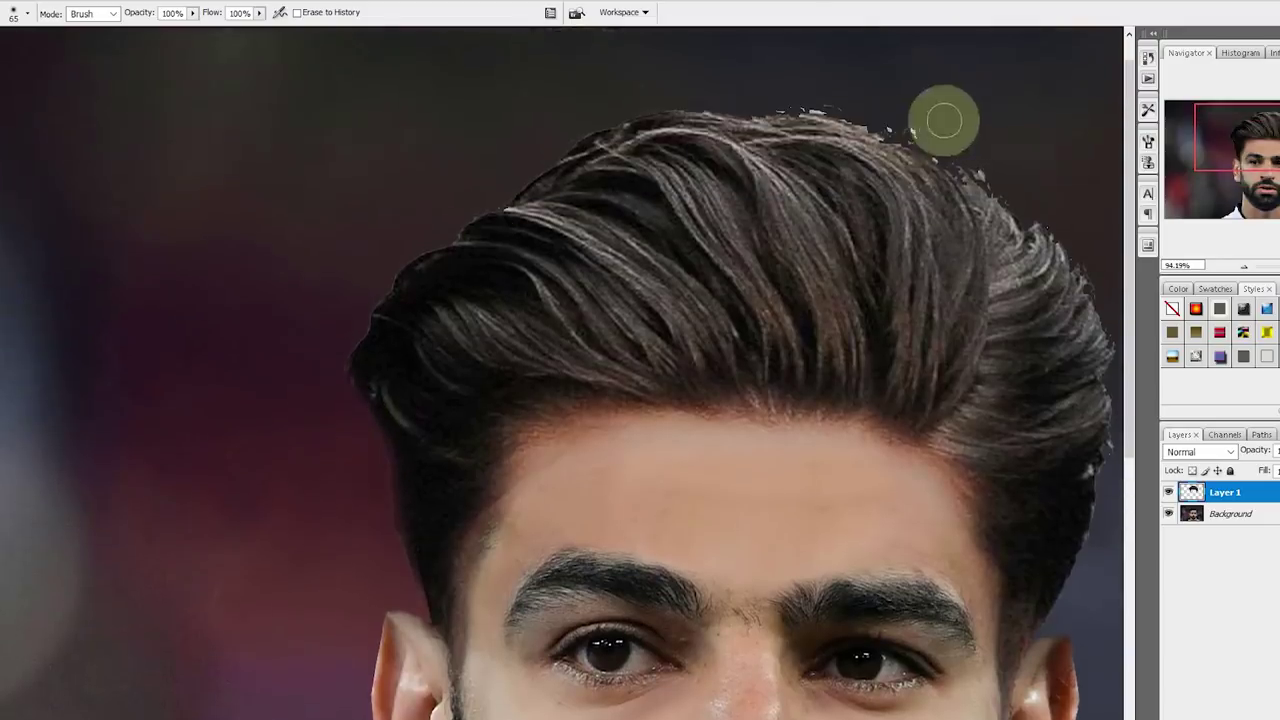
drag(969, 155, 863, 114)
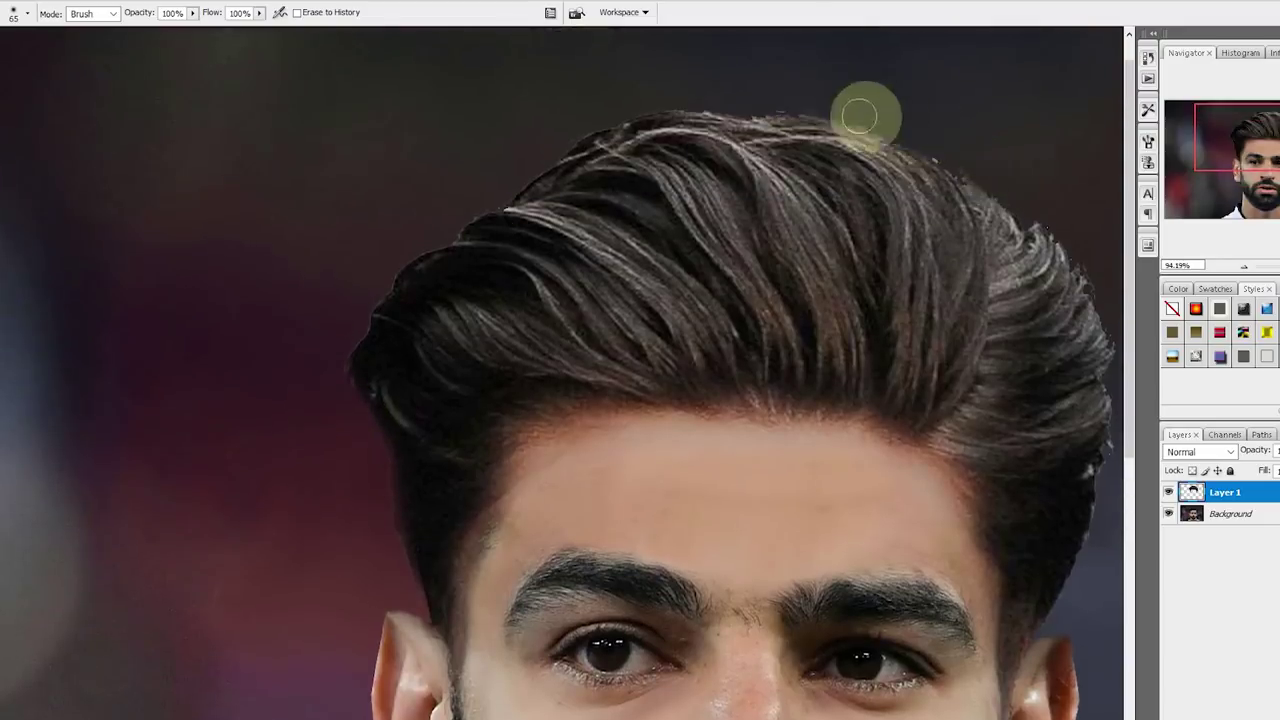
scroll(860, 285, down, 2)
scroll(909, 337, up, 3)
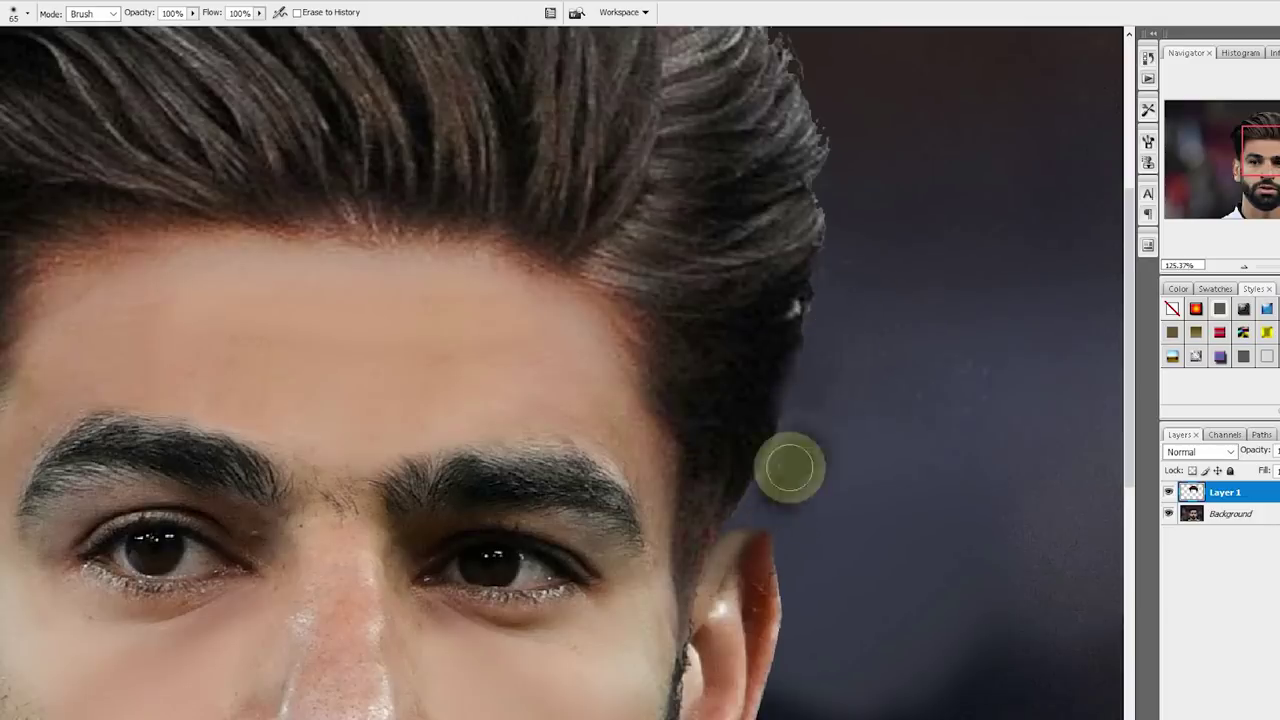
scroll(800, 466, down, 4)
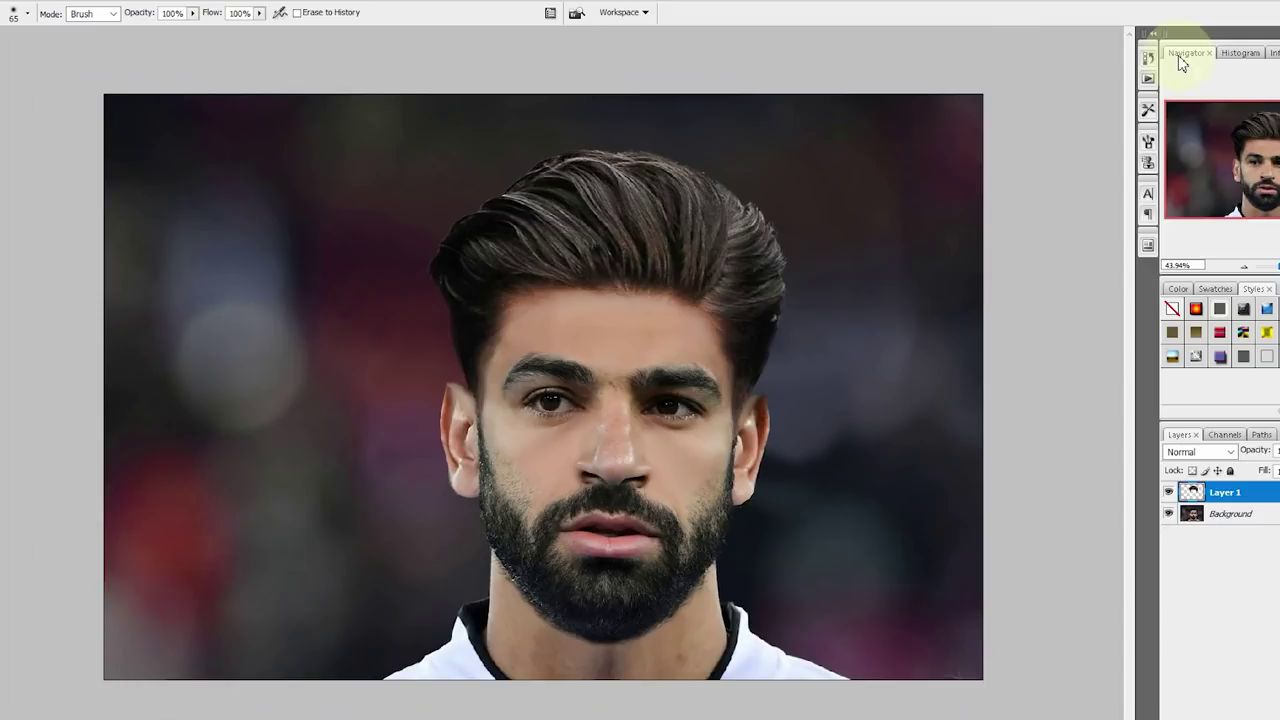
- Clone skin down the nose bridge seam on the Background layer with a 57 px brush
key(s)
scroll(597, 435, up, 4)
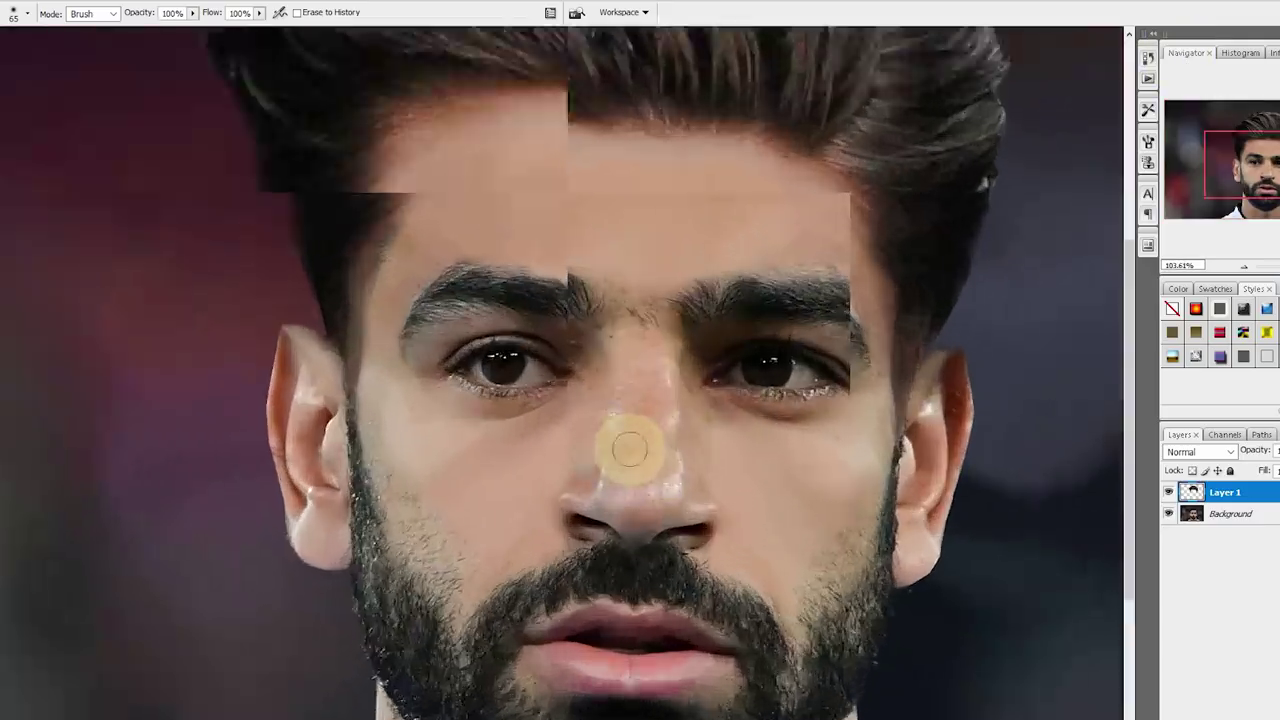
right_click(634, 371)
click(650, 358)
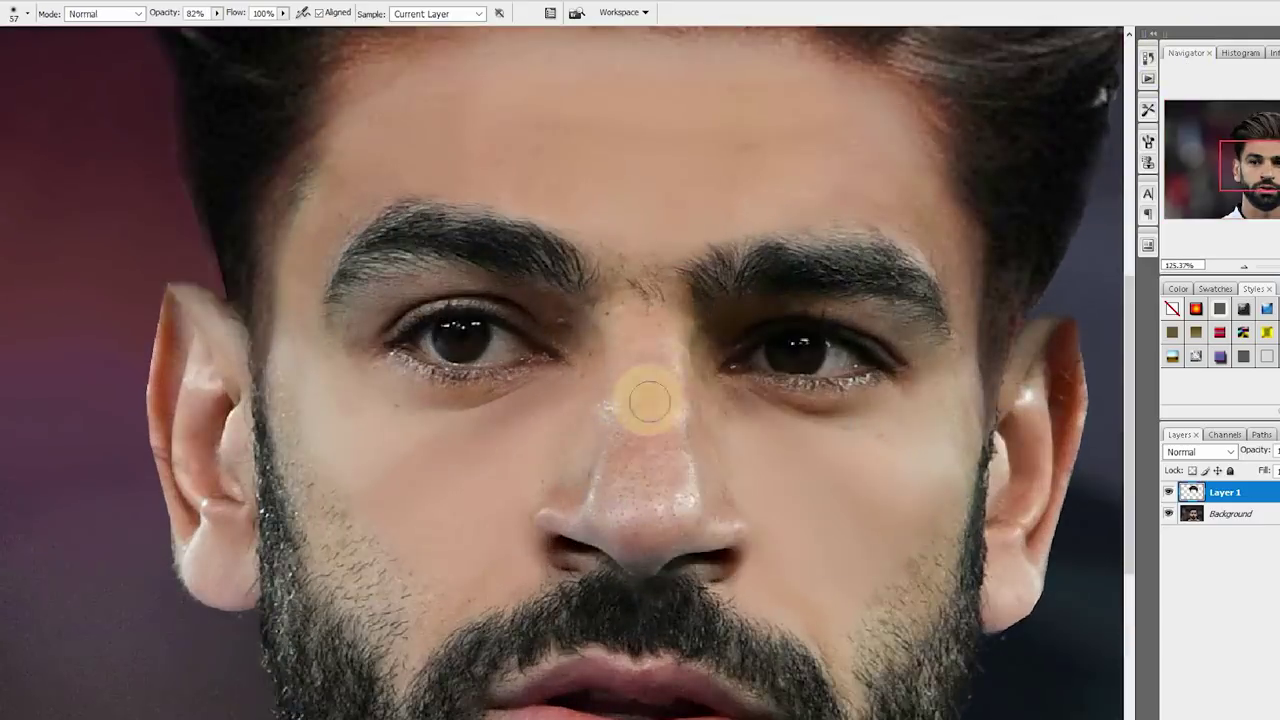
click(1230, 513)
mouse_move(650, 392)
mouse_down()
mouse_move(652, 457)
mouse_move(632, 505)
mouse_up()
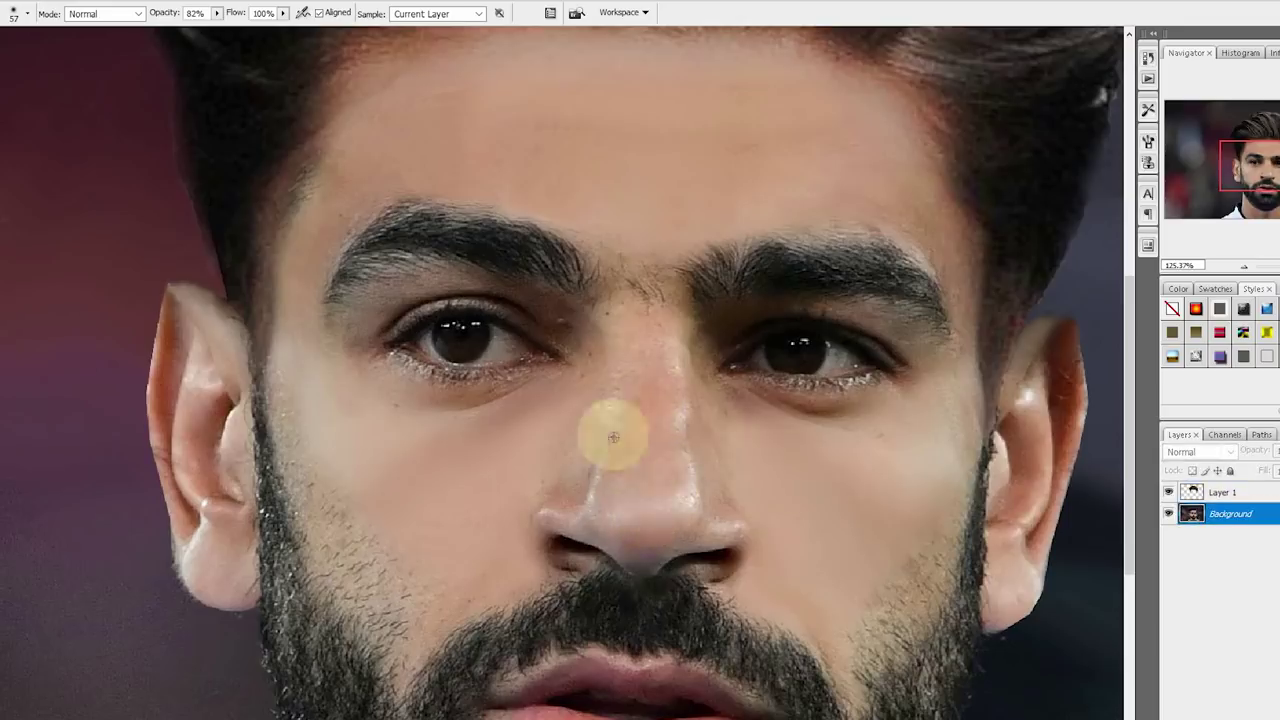
scroll(608, 428, down, 5)
scroll(177, 300, up, 5)
- Blur the outer edges of the new hairstyle on Layer 1
click(15, 301)
key(shift+r)
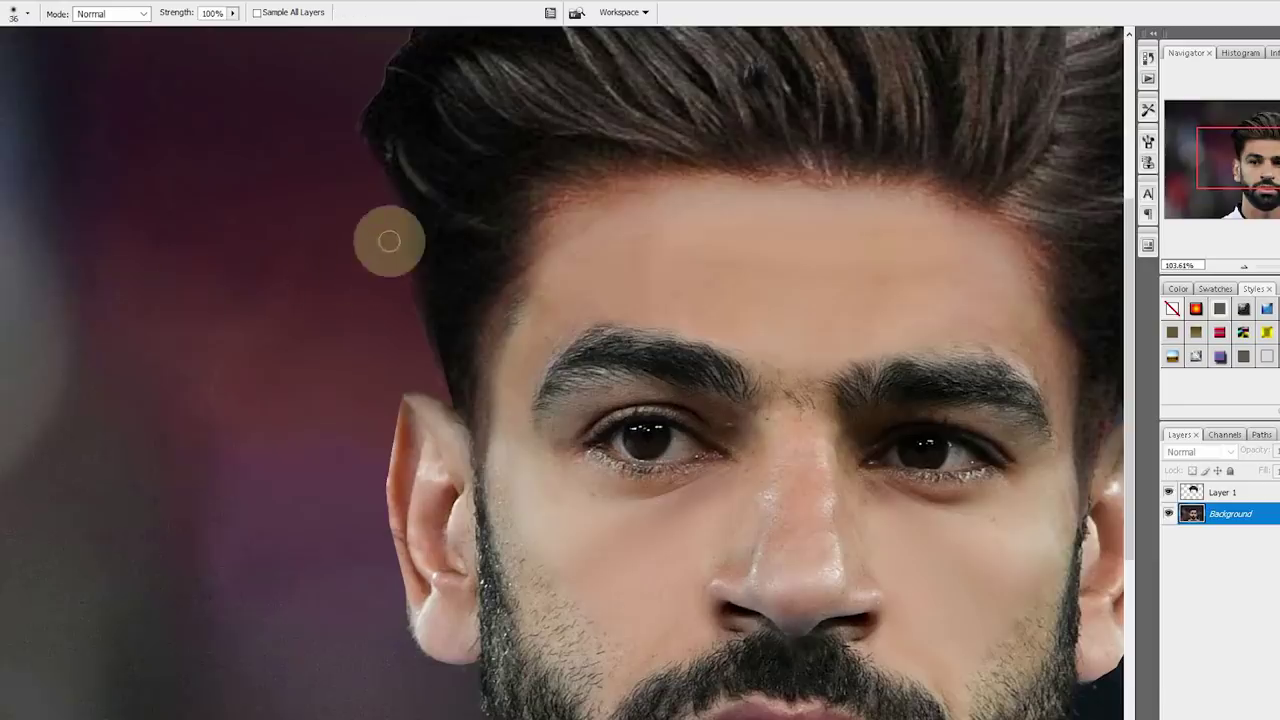
key(alt+bracketright)
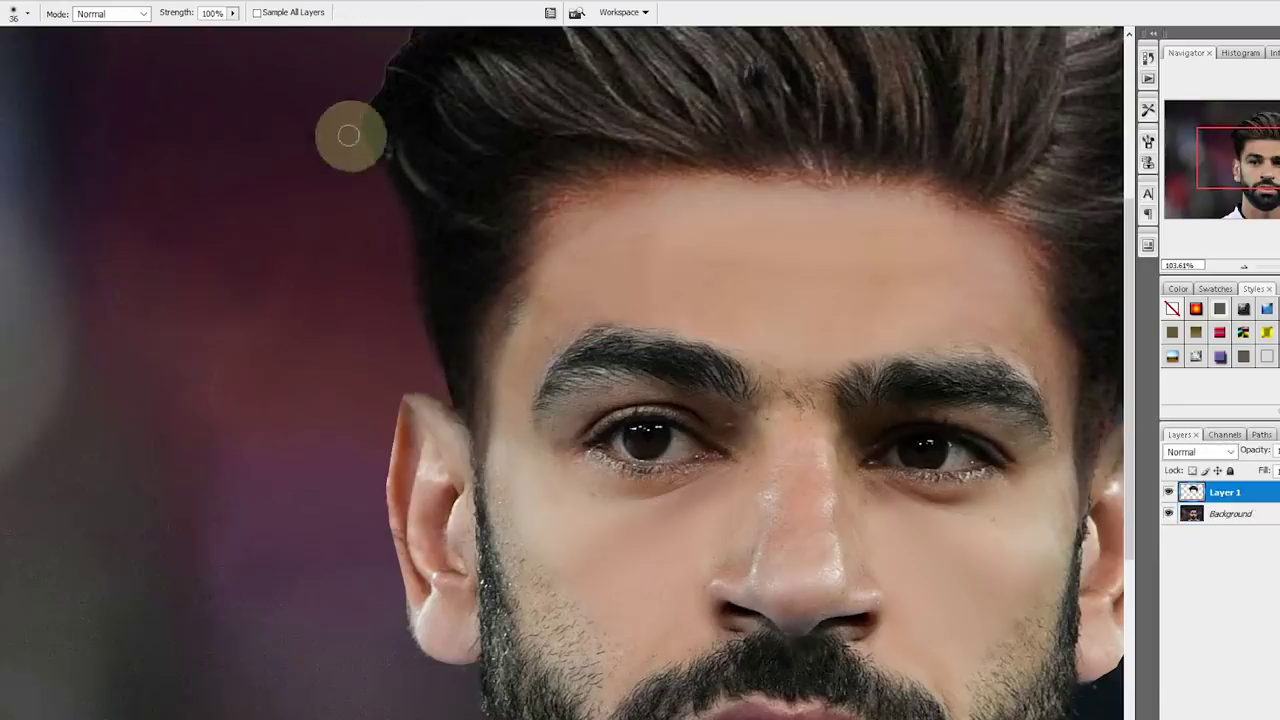
scroll(480, 314, down, 5)
scroll(577, 323, up, 2)
scroll(571, 316, down, 2)
scroll(571, 316, up, 4)
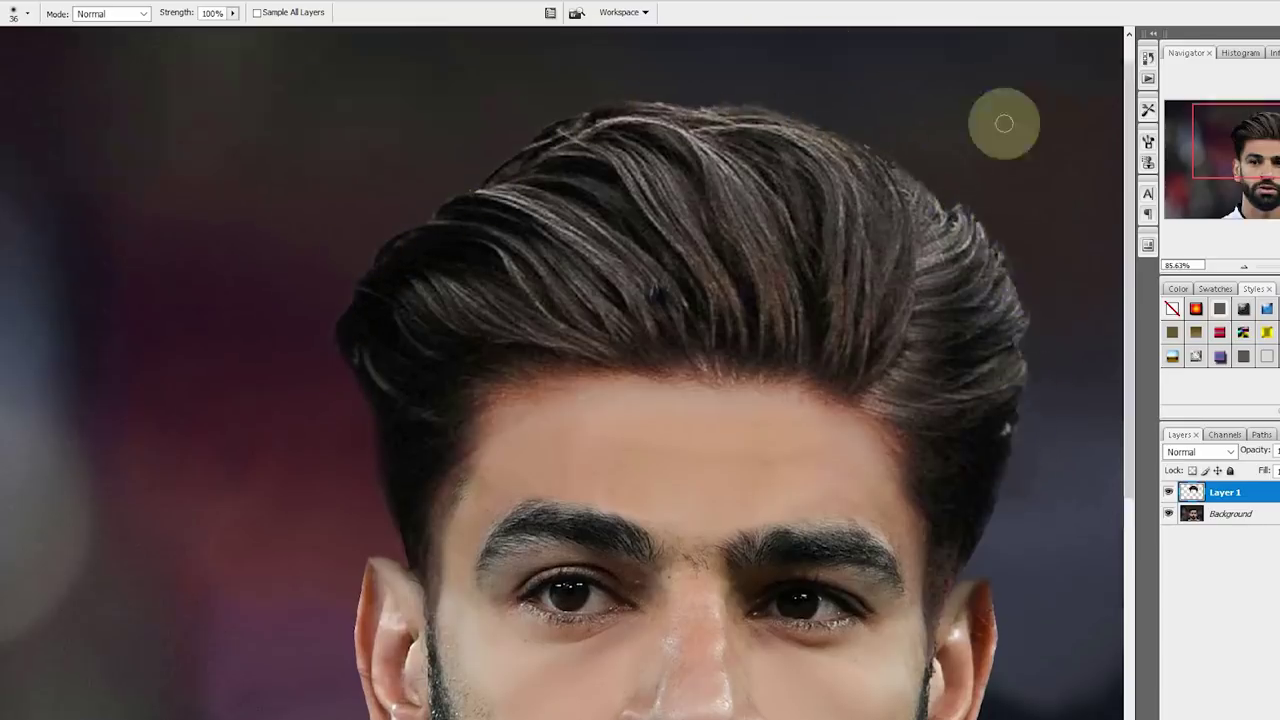
scroll(1003, 123, down, 4)
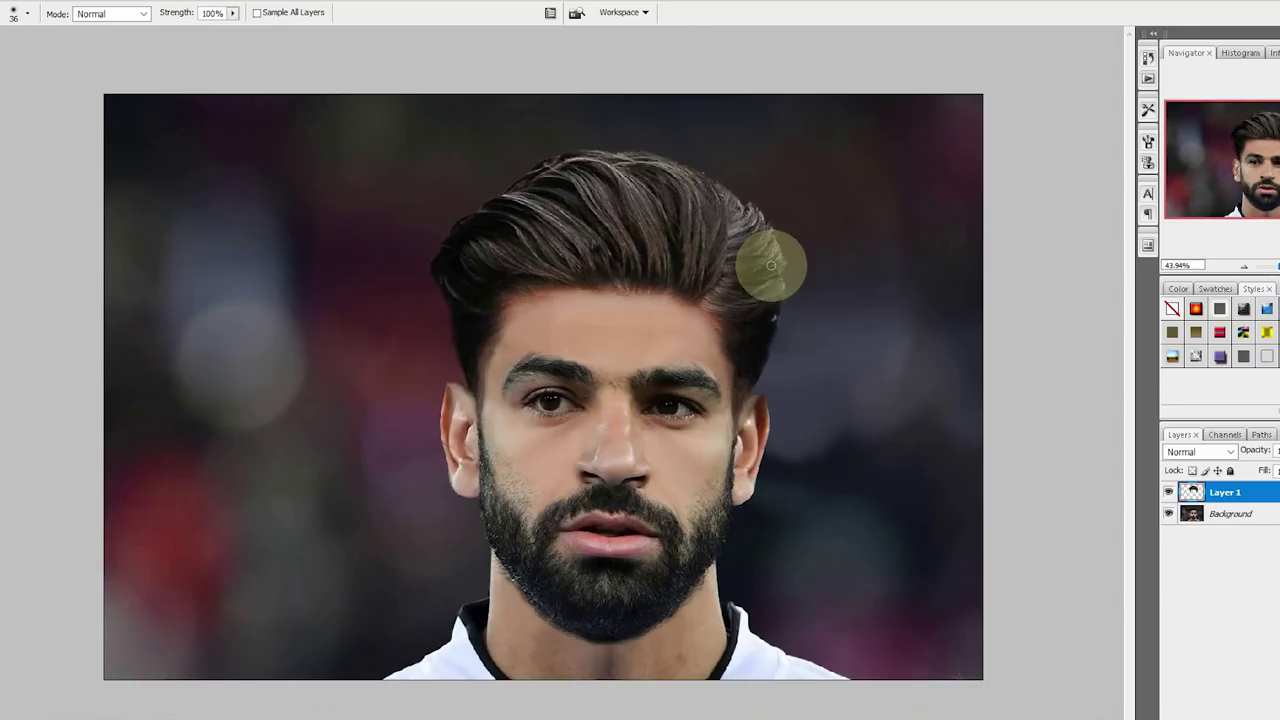
- Compare the original curly-haired snapshot in History with the retouch, ending on the latest Blur Tool state
click(1148, 78)
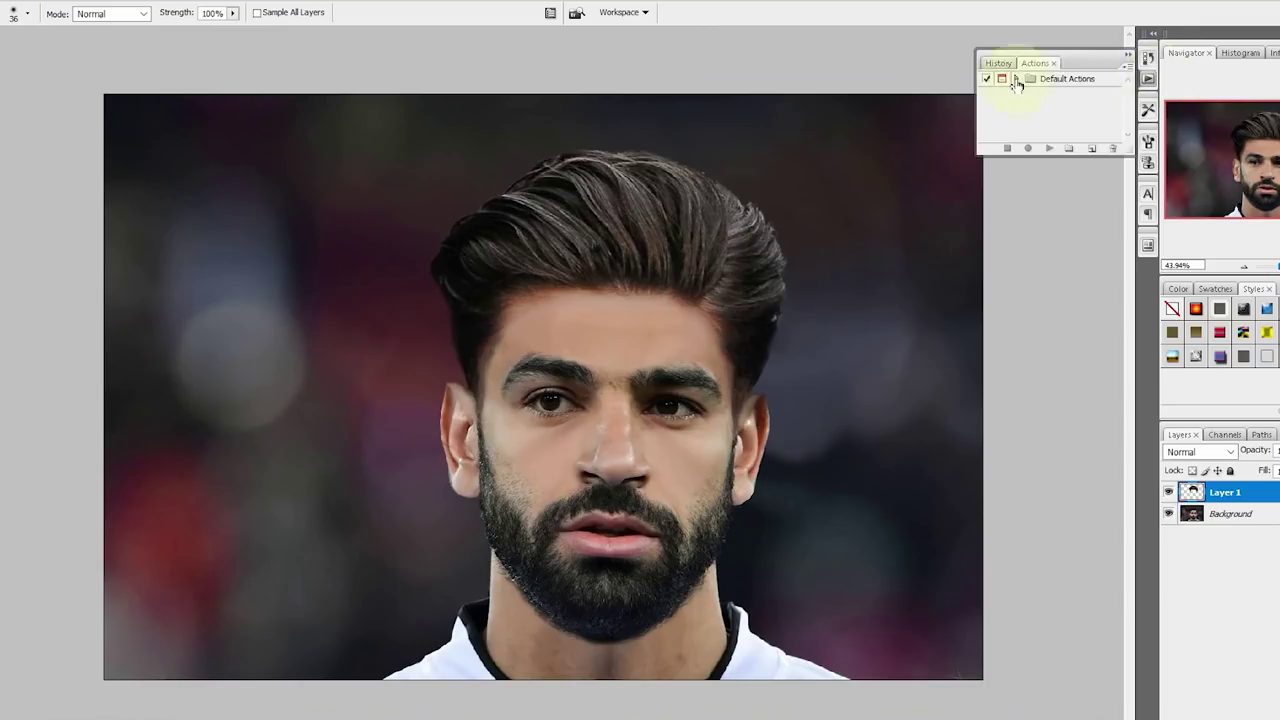
click(1045, 82)
click(1066, 133)
scroll(1072, 100, up, 3)
click(1075, 90)
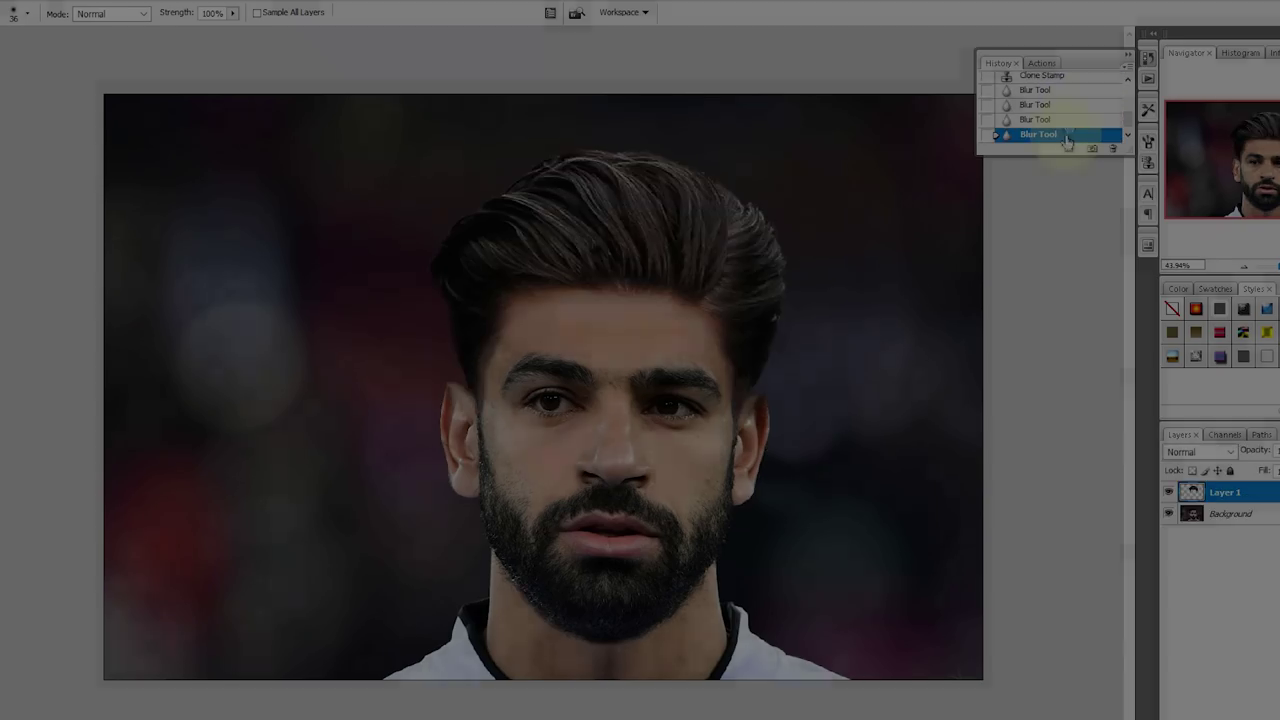